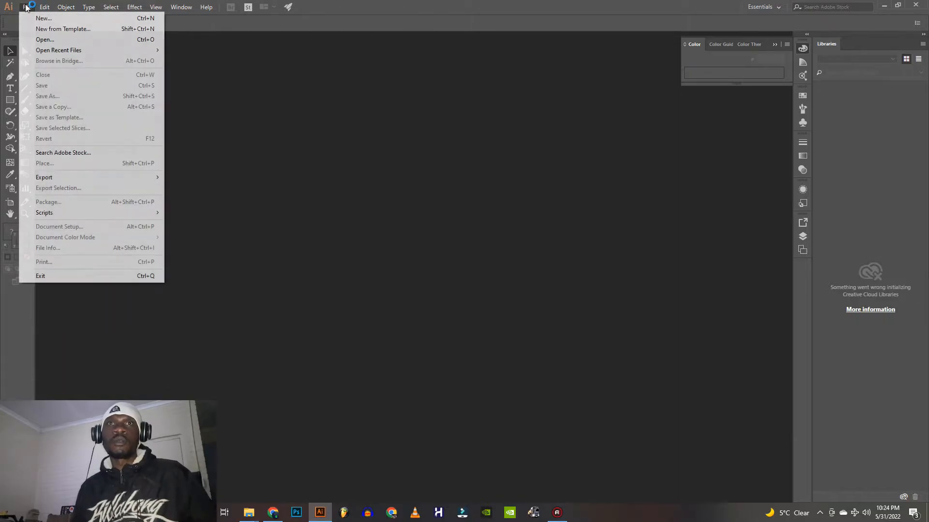
Create a new web document with the Common 1366 x 768 px preset in RGB and collapse the Color panel
left_click(34, 19)
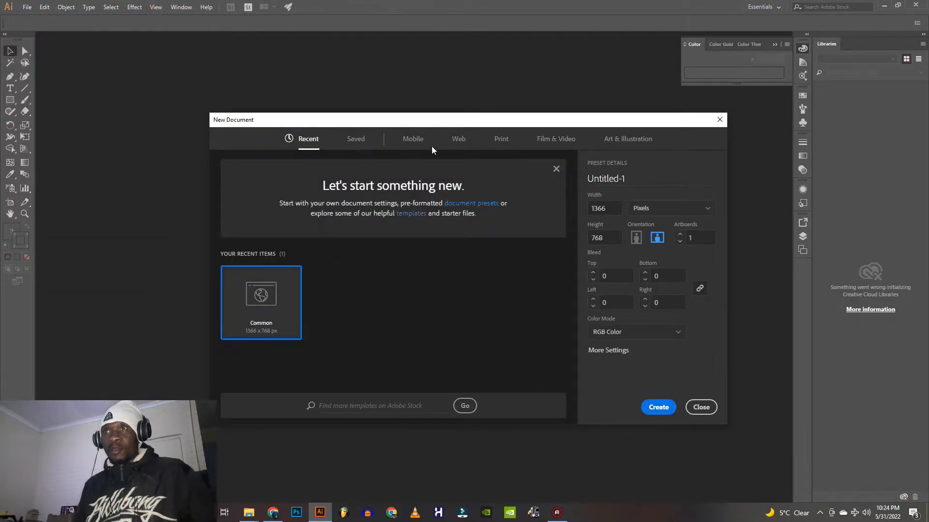
left_click(463, 141)
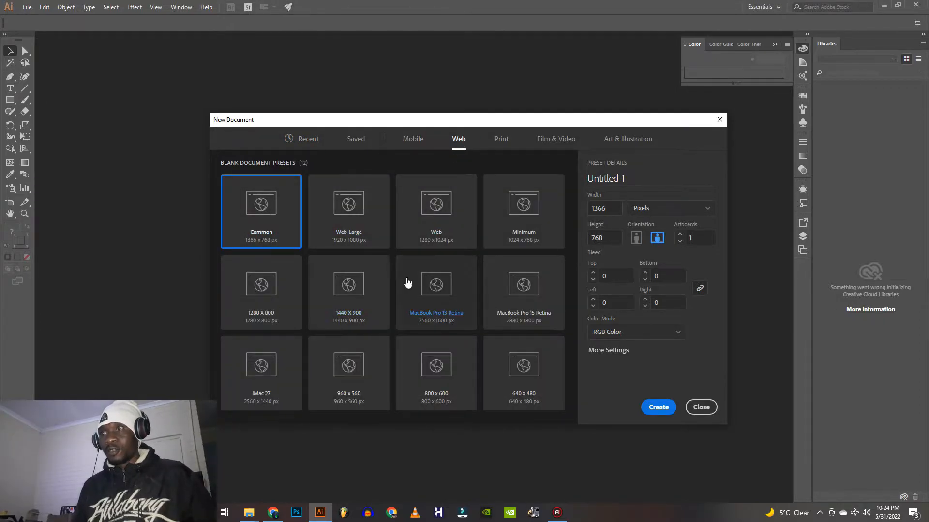
left_click(664, 411)
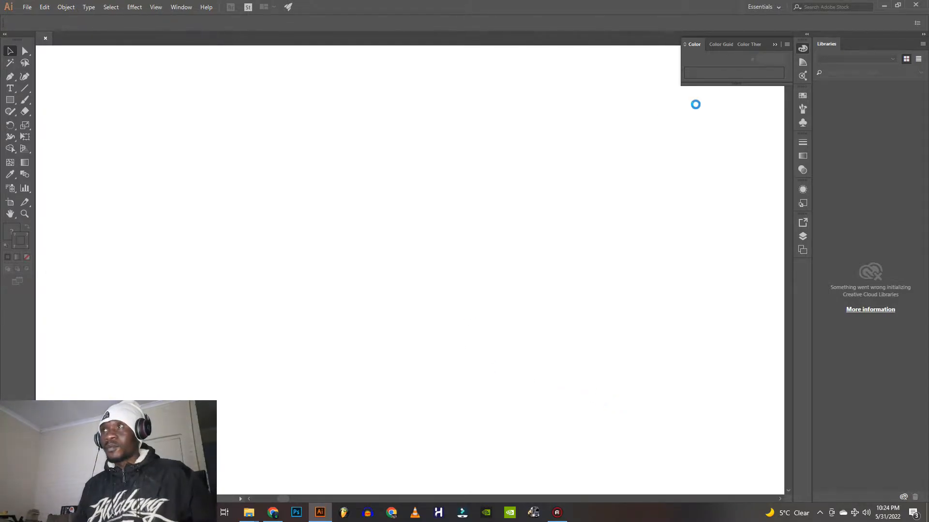
left_click(775, 43)
Add the title text "CVYBZ TECH" at 150 pt in Myriad Pro near the artboard's upper edge
key("t")
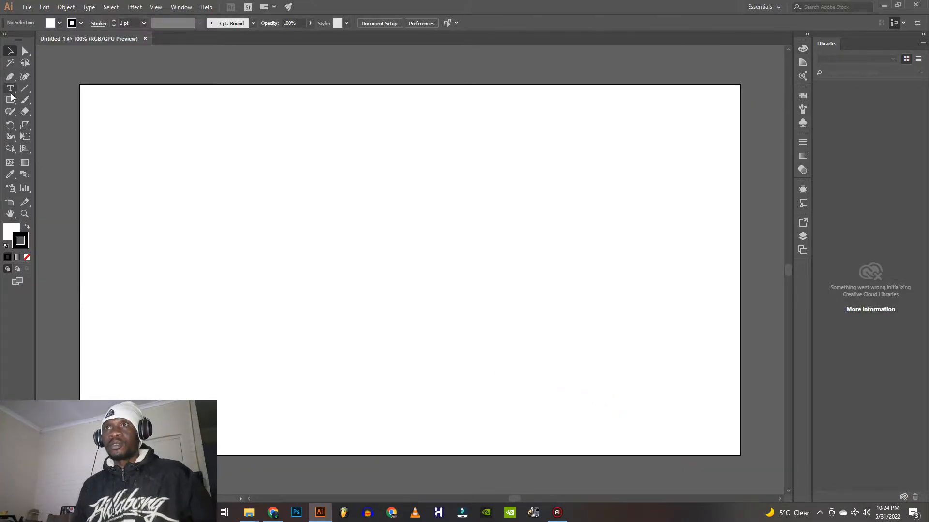
left_click(222, 169)
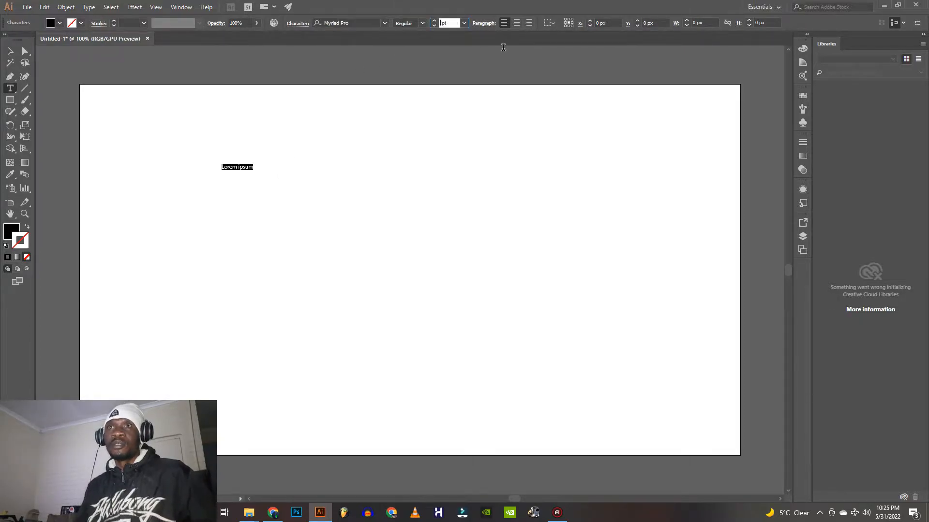
key("Return")
left_click(628, 158)
key("BackSpace")
key("BackSpace")
key("BackSpace")
key("BackSpace")
key("BackSpace")
key("BackSpace")
key("BackSpace")
key("BackSpace")
key("BackSpace")
key("BackSpace")
key("BackSpace")
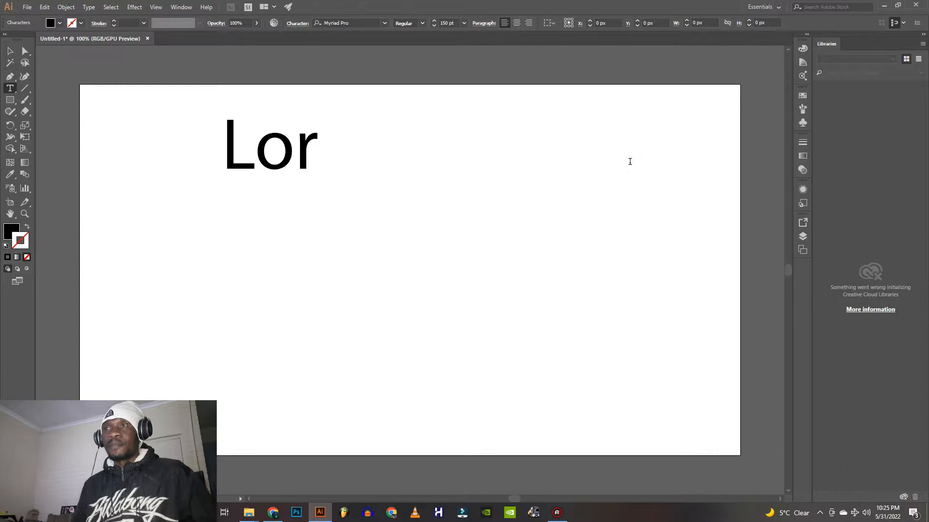
type("CV")
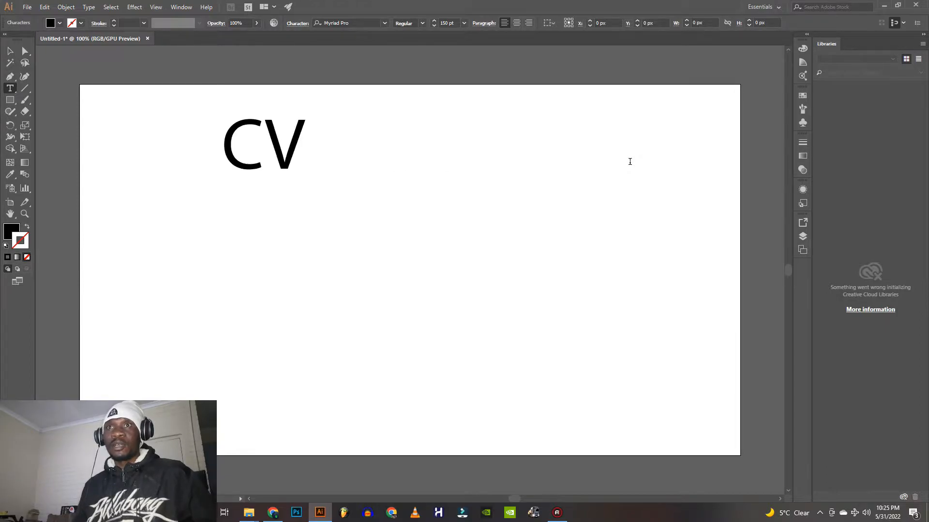
type("YBZ TECH")
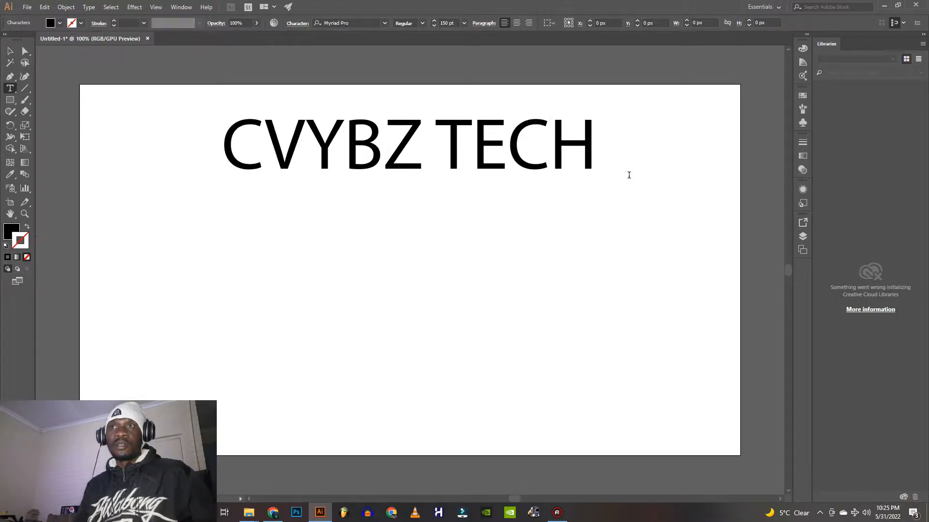
Add a second placeholder text line at 75 pt and position it centred beneath the title
left_click(12, 93)
left_click(10, 51)
left_click(145, 233)
left_click(10, 89)
left_click(233, 223)
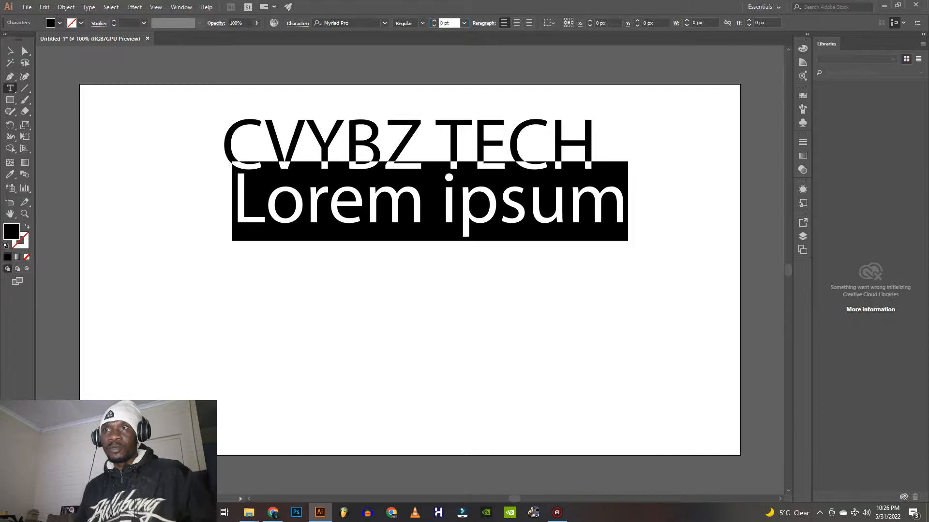
type("75")
key("Return")
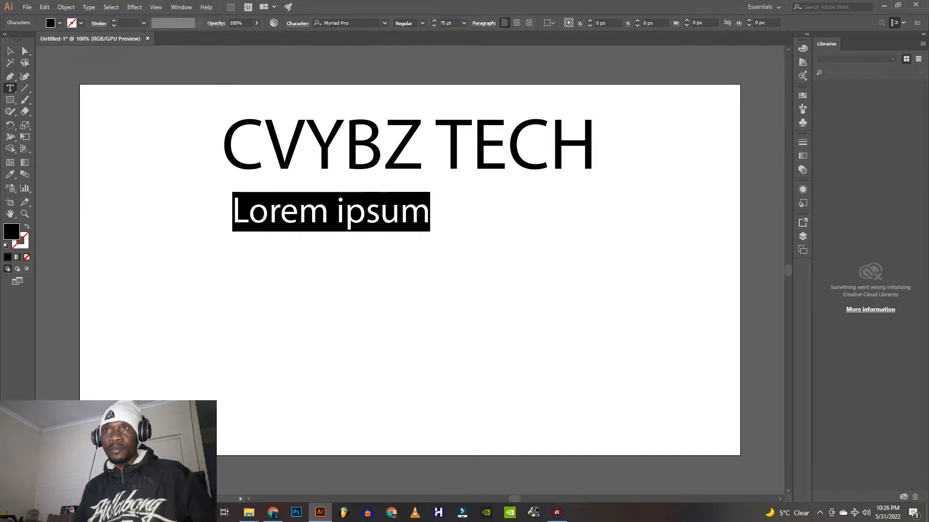
left_click(10, 51)
left_click_drag(336, 216, 418, 212)
left_click_drag(434, 211, 426, 210)
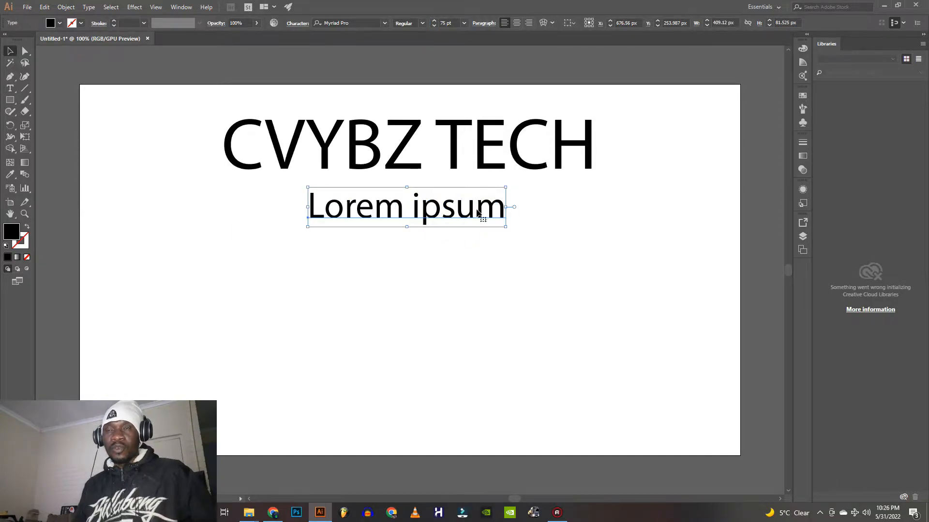
Replace the second line's placeholder text with "THE FUTURE IS BRIGHT"
double_click(477, 212)
left_click(538, 223)
key("BackSpace")
key("BackSpace")
key("BackSpace")
key("BackSpace")
key("BackSpace")
key("BackSpace")
key("BackSpace")
key("BackSpace")
key("BackSpace")
key("BackSpace")
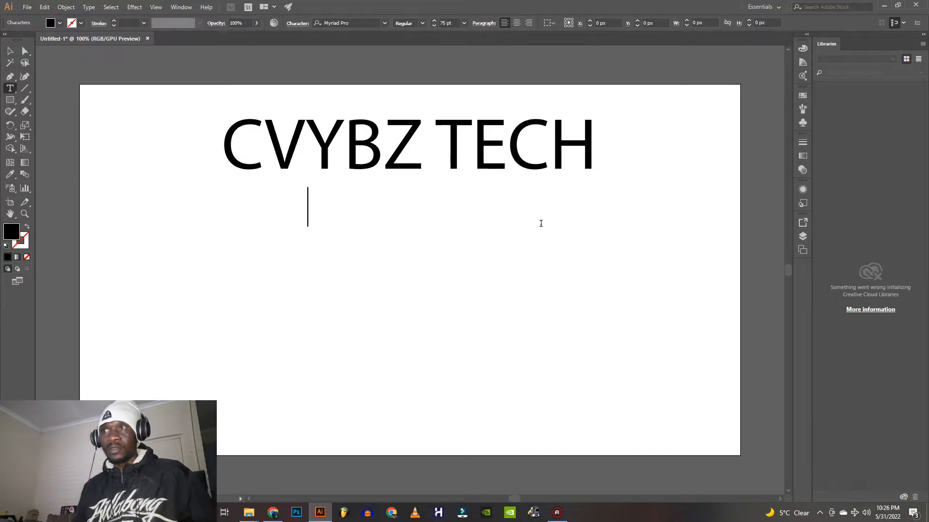
type("THE FU")
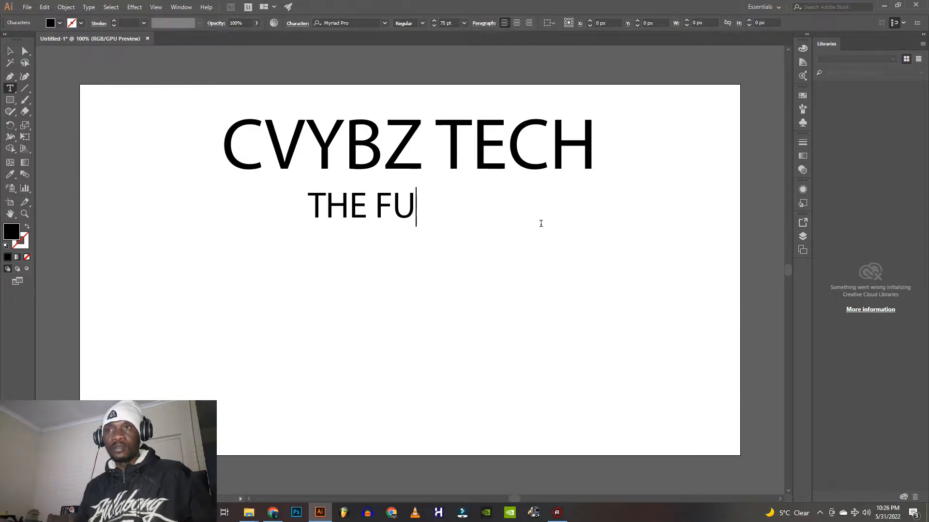
type("TURE IS BRIGHT")
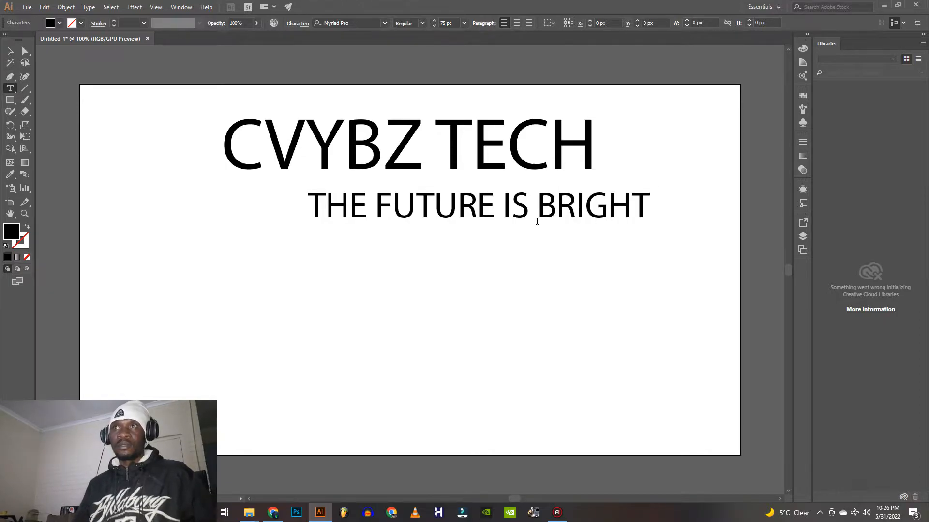
key("Escape")
Shift the tagline slightly and set its paragraph alignment to centred
mouse_move(370, 213)
left_mouse_down()
mouse_move(286, 213)
mouse_move(387, 211)
left_mouse_up()
left_click(516, 23)
left_click(529, 23)
left_click(517, 23)
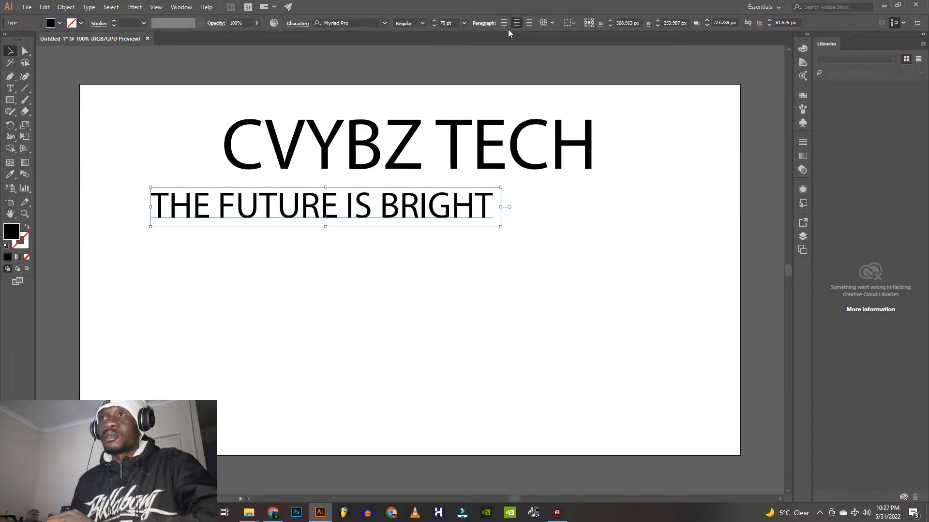
Try to align the title and tagline by their vertical centres, and undo the alignment
left_click_drag(588, 354, 110, 65)
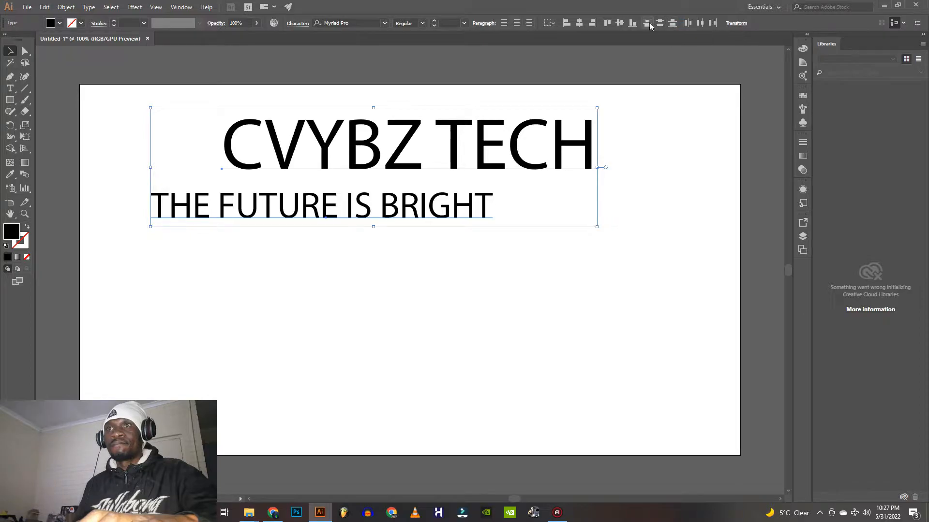
left_click(621, 23)
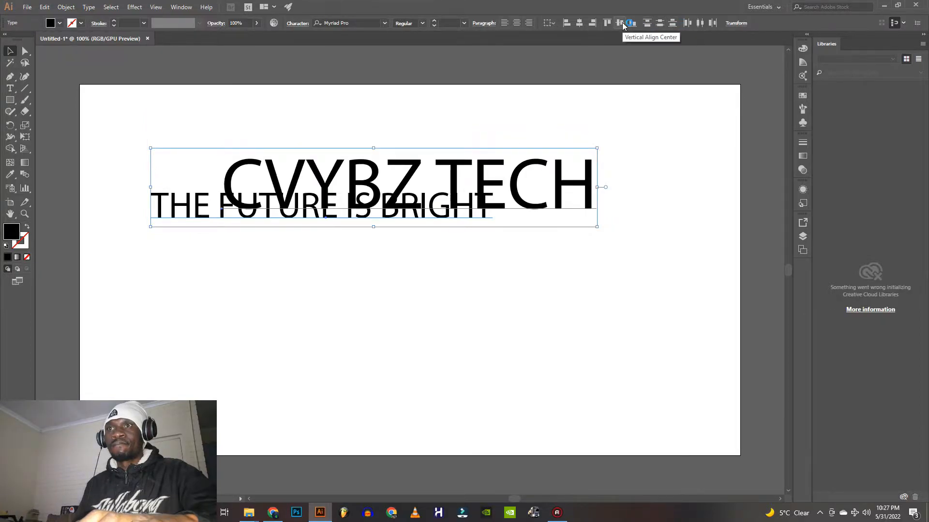
key("ctrl+z")
Move the title and tagline lower on the artboard, keeping the tagline just beneath the title
left_click(215, 237)
left_click_drag(191, 211, 233, 256)
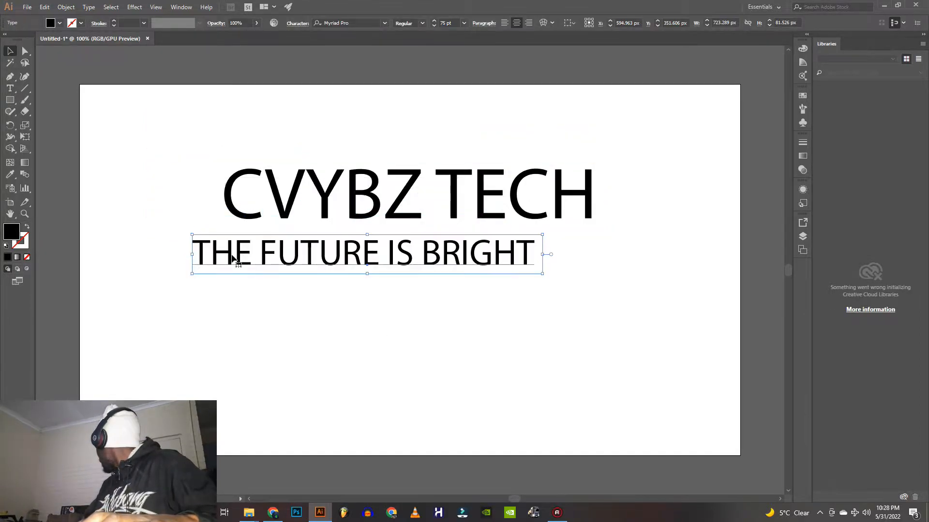
left_click(624, 256)
left_click(400, 263)
left_click(550, 321)
left_click(283, 259)
Show the Align panel and dock it with the collapsed panels beside the artboard
left_click(182, 8)
left_click(229, 105)
left_click_drag(421, 56, 805, 273)
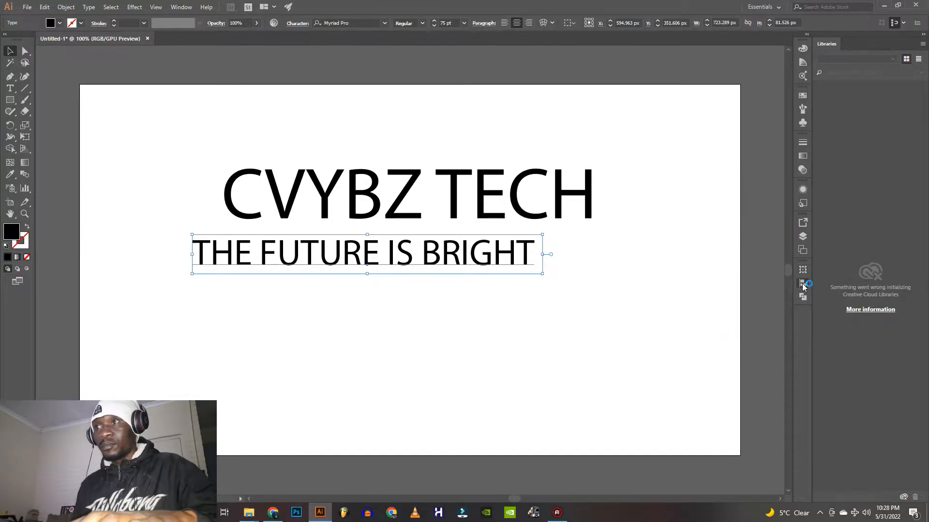
left_click(803, 285)
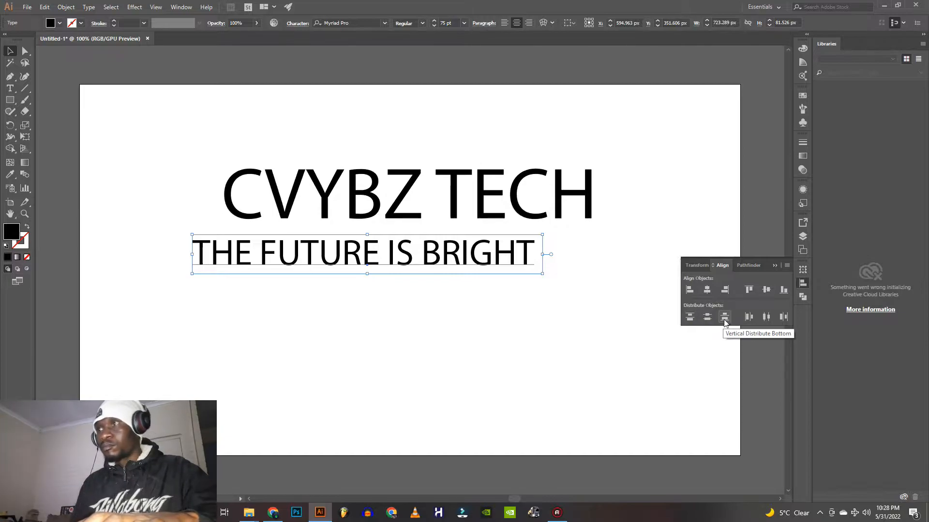
left_click(672, 271)
Align the title and tagline to each other by their horizontal centres
left_click_drag(560, 311, 189, 119)
left_click(803, 269)
left_click(802, 283)
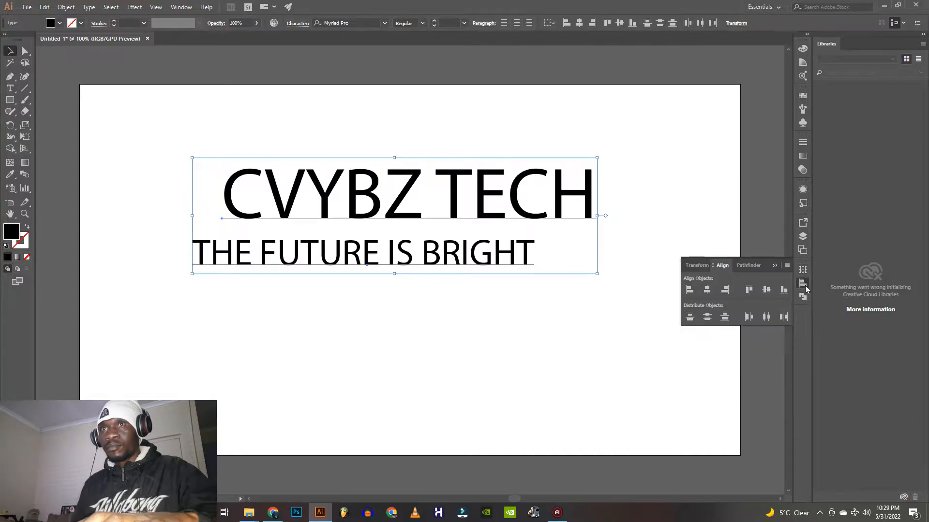
left_click(707, 290)
left_click(671, 296)
left_click(774, 265)
Draw a thin black rectangle about 501 px long and 10 px high, and move it onto the title
left_click(11, 101)
left_click_drag(90, 182, 333, 184)
key("v")
left_click_drag(137, 184, 284, 215)
Rotate the thin bar to rise from the C towards the T and place it diagonally across "CVYBZ"
left_click_drag(481, 213, 460, 153)
left_click_drag(333, 231, 313, 166)
left_click_drag(443, 83, 452, 99)
left_click_drag(344, 149, 353, 165)
left_click_drag(463, 114, 467, 126)
left_click_drag(353, 165, 357, 177)
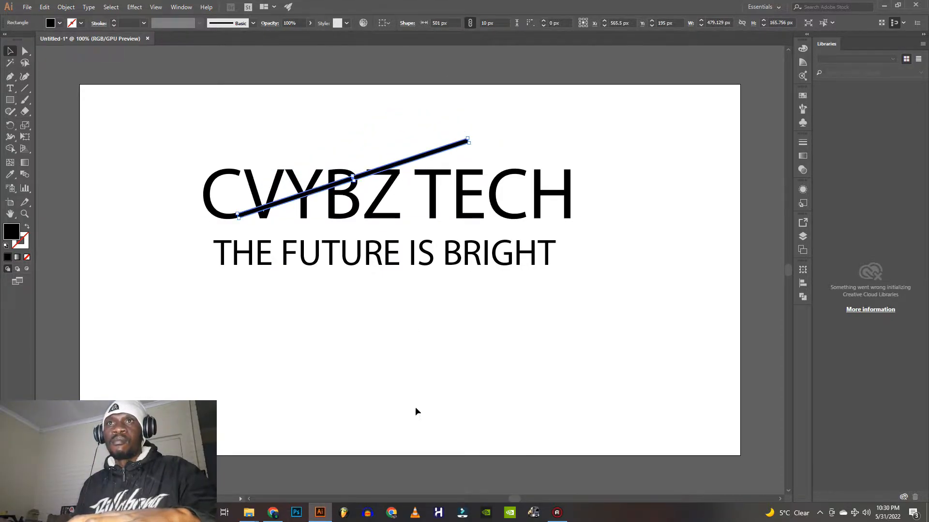
View the existing logo mockup image from the Mockups folder on drive E: in File Explorer, and return to Illustrator
left_click(256, 514)
left_click(195, 468)
left_click(46, 330)
left_click(51, 342)
double_click(114, 188)
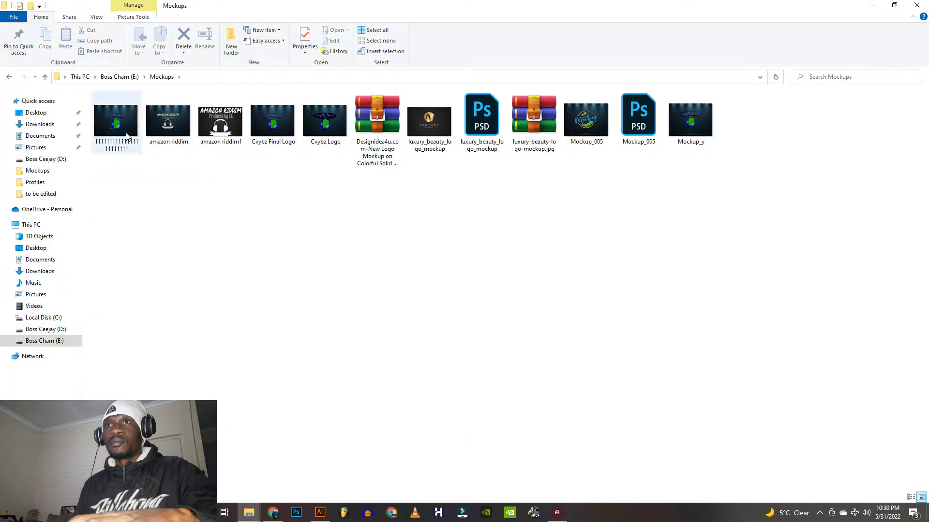
double_click(115, 121)
left_click(829, 56)
left_click(323, 515)
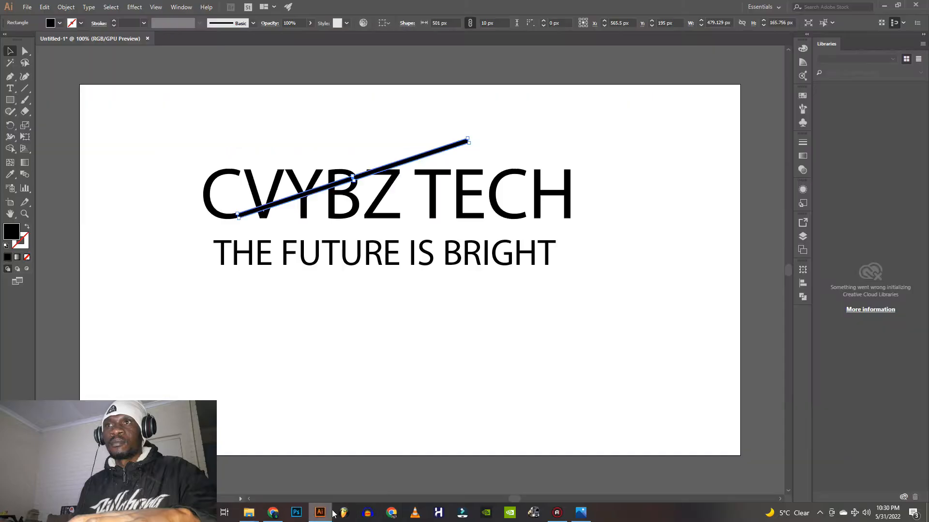
Reduce the bar's tilt slightly, and scale it down to about 374 px long and 7 px thick
left_click_drag(472, 137, 474, 144)
left_click_drag(349, 180, 353, 185)
scroll(499, 162, "up", 3)
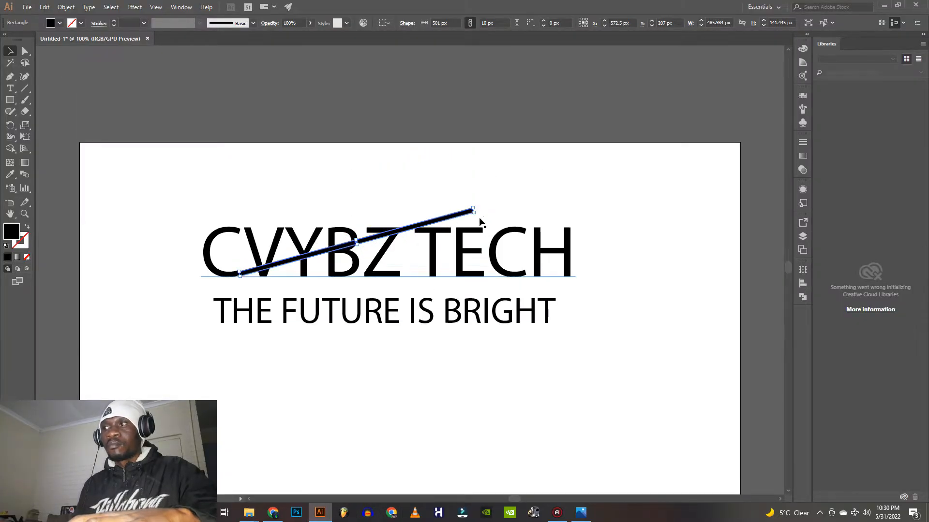
scroll(468, 214, "up", 5)
left_click_drag(500, 197, 144, 294)
scroll(213, 240, "down", 3)
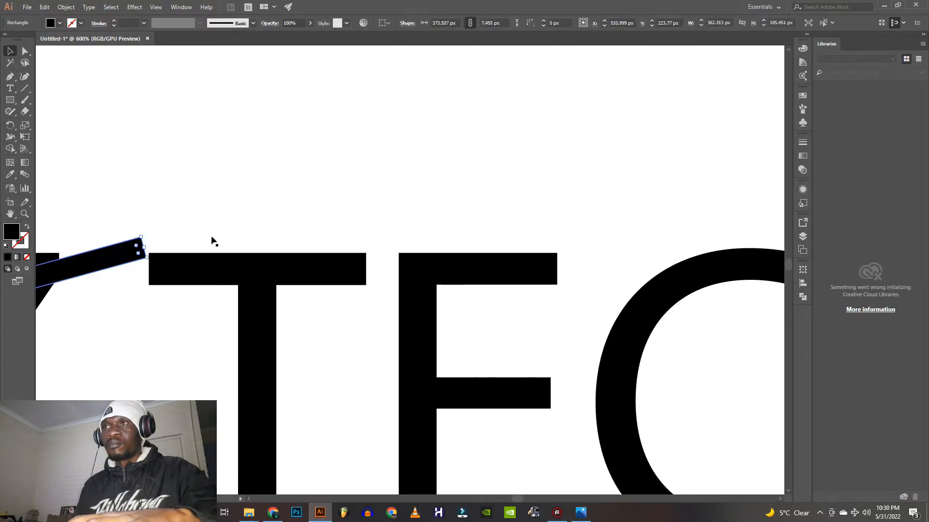
Adjust the bar to about 357 by 10 px, running from the C's lower end to the Z's upper corner
left_click_drag(245, 166, 750, 102)
left_click_drag(647, 160, 605, 165)
scroll(605, 163, "down", 5)
scroll(448, 226, "up", 5)
mouse_move(474, 194)
left_mouse_down()
mouse_move(473, 184)
mouse_move(464, 198)
left_mouse_up()
scroll(518, 176, "down", 5)
scroll(465, 194, "up", 4)
left_click_drag(717, 103, 719, 107)
left_click_drag(440, 193, 442, 198)
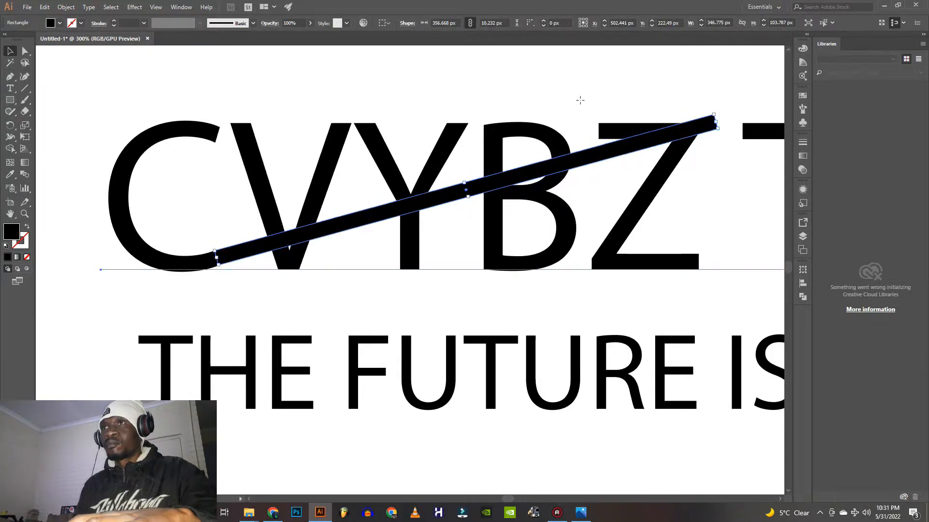
Try to use the Shape Builder tool on the selected title, tagline and diagonal bar
left_click(553, 153)
scroll(243, 122, "down", 4)
scroll(263, 150, "up", 1)
left_click(261, 217)
left_click_drag(605, 276, 158, 73)
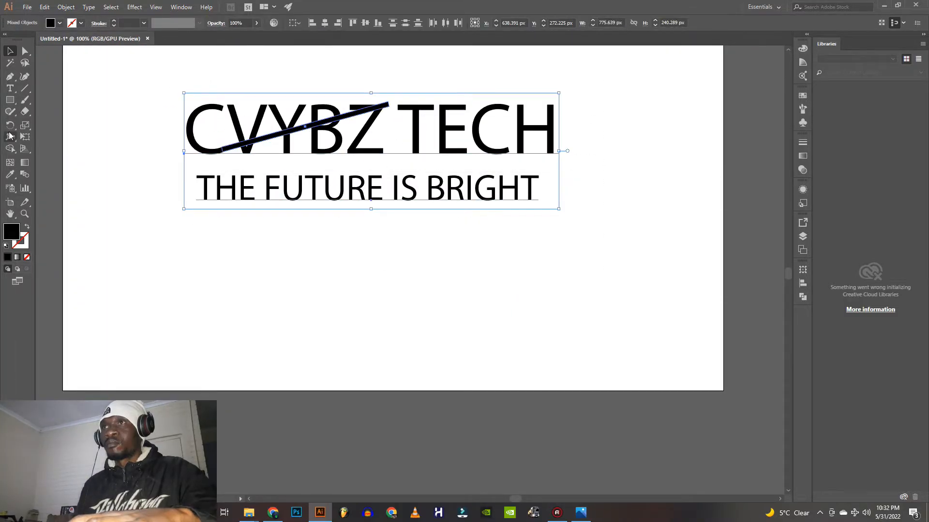
left_click(11, 149)
scroll(223, 123, "up", 4)
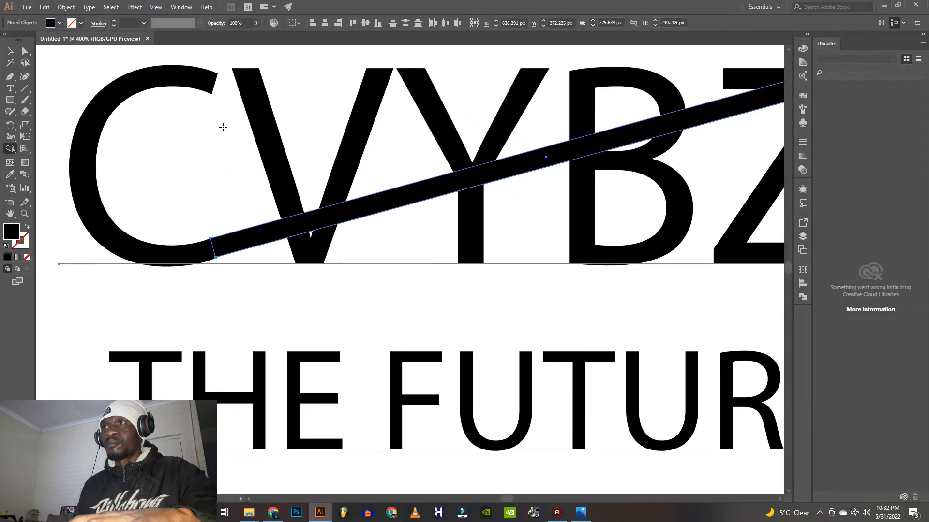
scroll(225, 246, "down", 2)
left_click(10, 52)
left_click(95, 162)
left_click(501, 147)
left_click(66, 7)
left_click(206, 217)
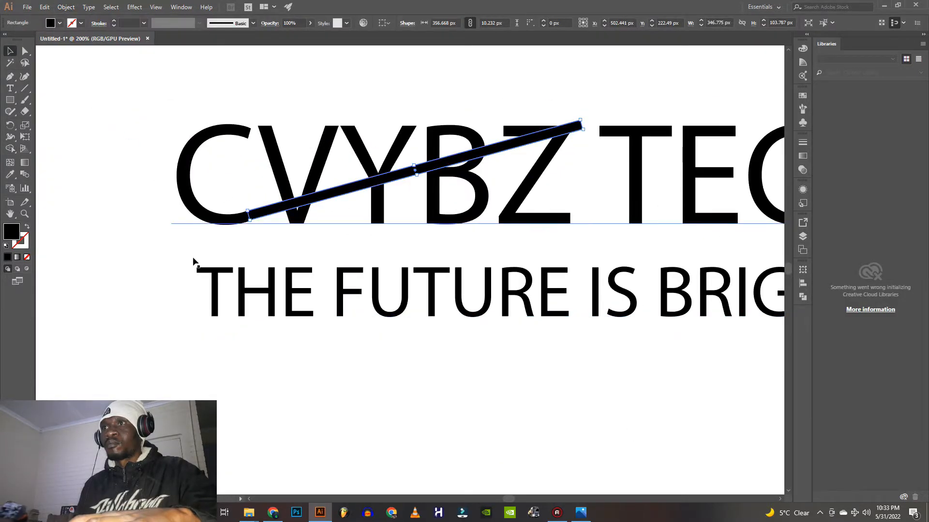
left_click(193, 259)
left_click(521, 141)
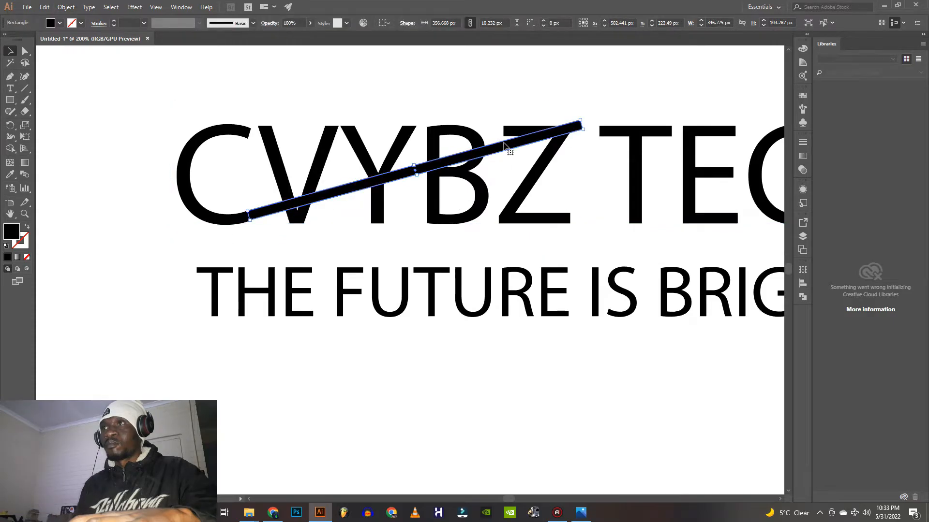
left_click(495, 126)
left_click(474, 80)
Expand the "CVYBZ TECH" title text into editable outline shapes
scroll(474, 79, "down", 3)
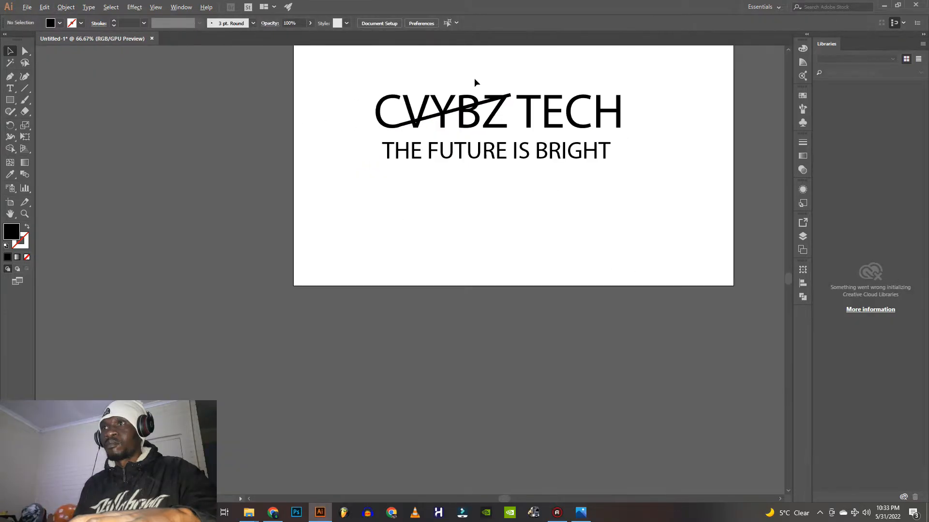
left_click(477, 110)
left_click(66, 7)
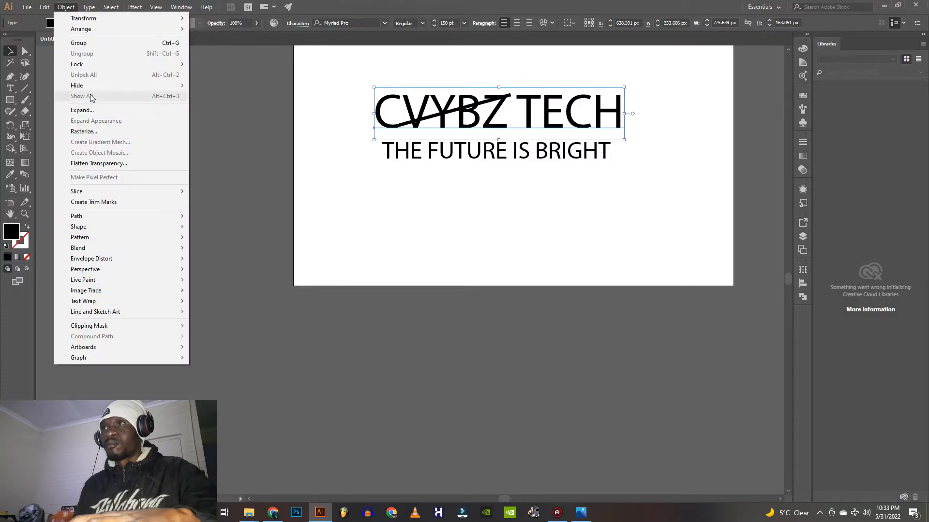
left_click(83, 111)
left_click(438, 310)
scroll(490, 107, "up", 3)
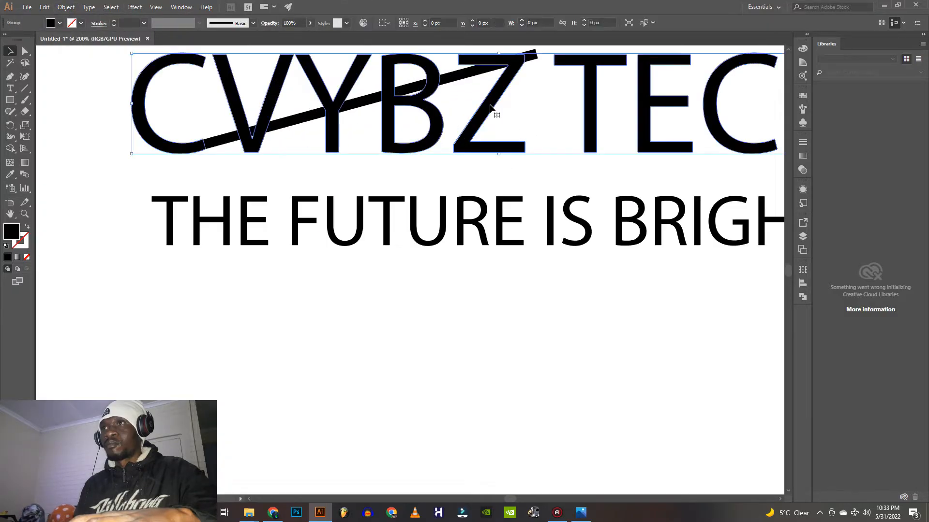
scroll(321, 112, "down", 2)
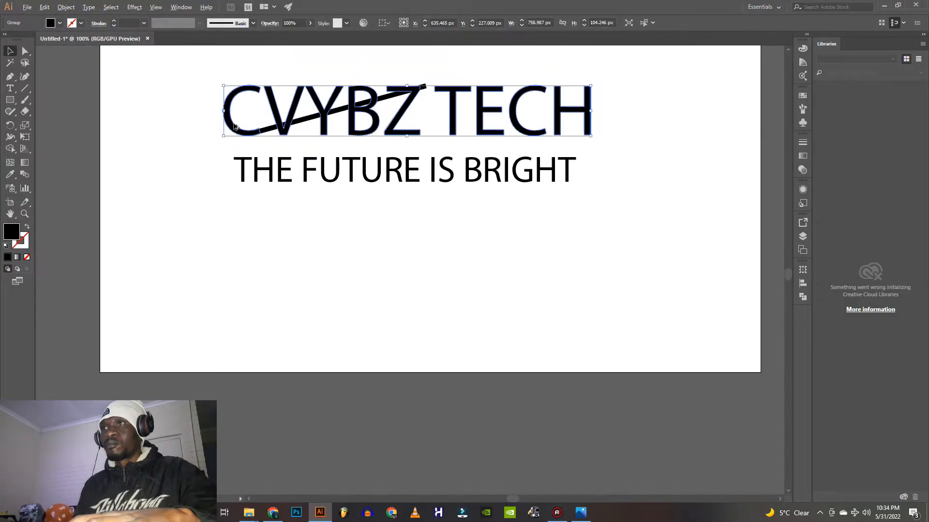
Ungroup the outlined "CVYBZ TECH" title into separate letters, test-moving the C and undoing that move
left_click(65, 7)
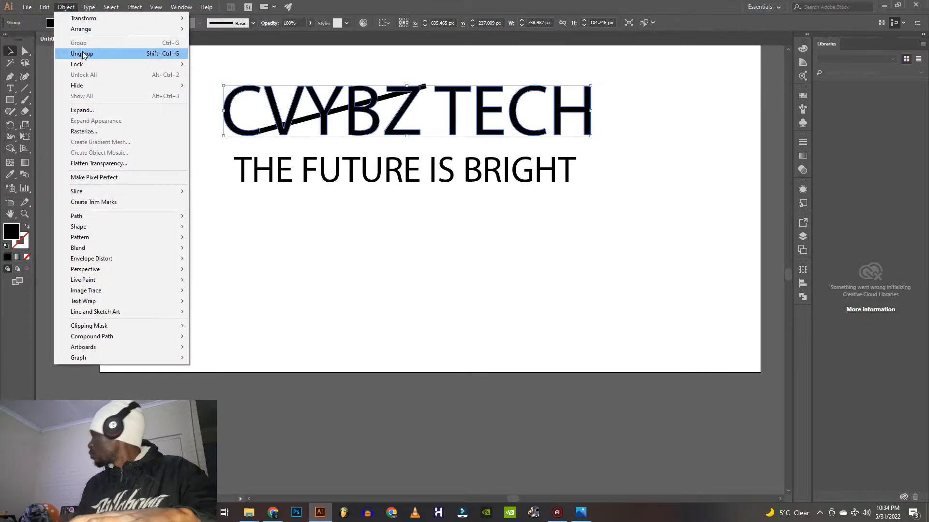
mouse_move(102, 220)
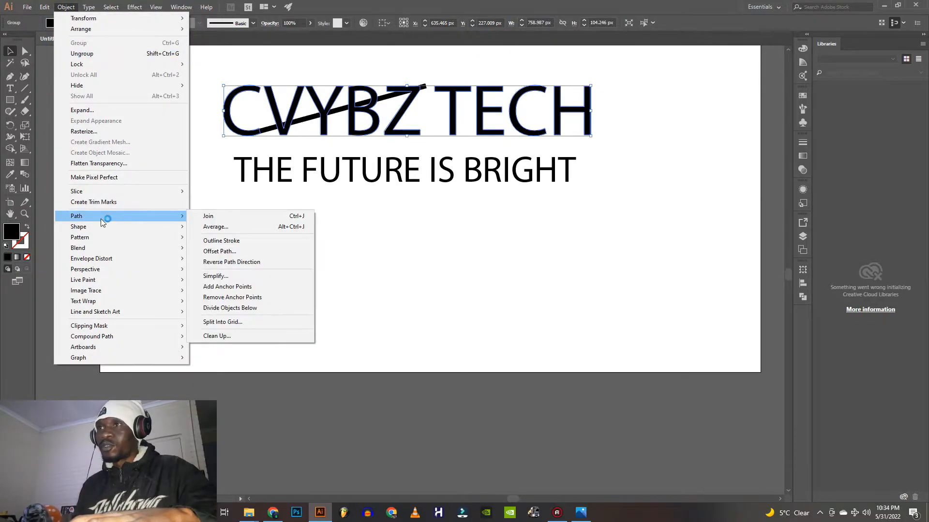
left_click(87, 55)
left_click(160, 111)
left_click_drag(232, 127, 192, 127)
key("ctrl+z")
scroll(242, 97, "up", 2)
left_click(203, 196)
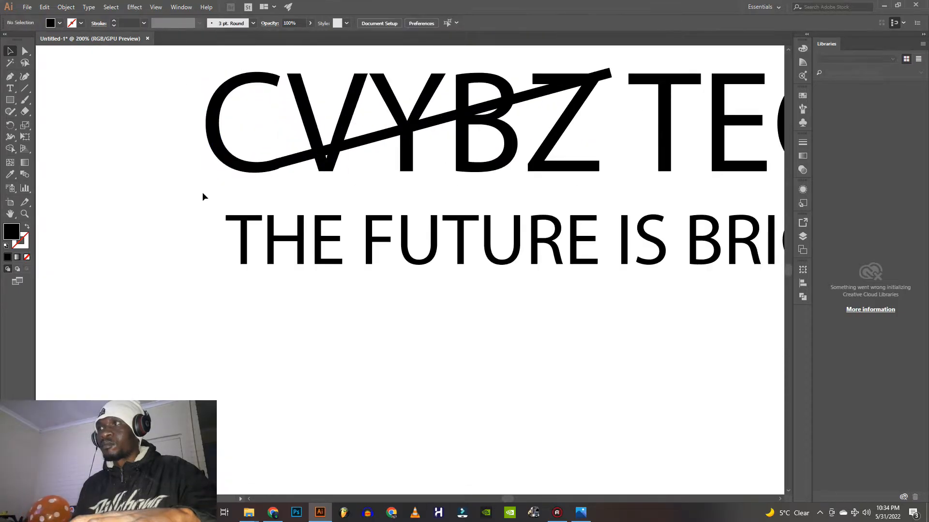
Use Shape Builder on the CVYBZ letters and the diagonal bar to cut away the bar's stretch from the C to the B
left_click(581, 514)
left_click(580, 515)
left_click(10, 149)
scroll(324, 125, "down", 1)
scroll(325, 124, "down", 3)
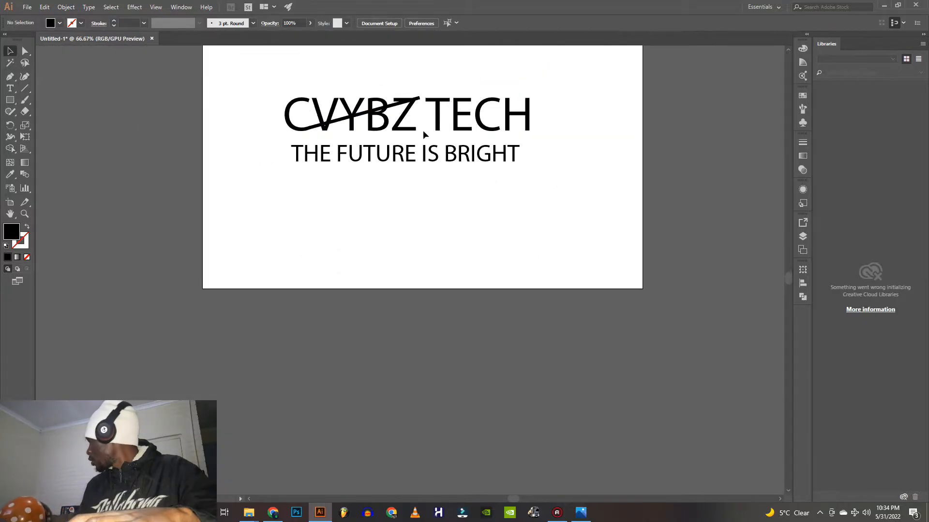
left_click_drag(380, 127, 381, 127)
scroll(333, 123, "up", 7)
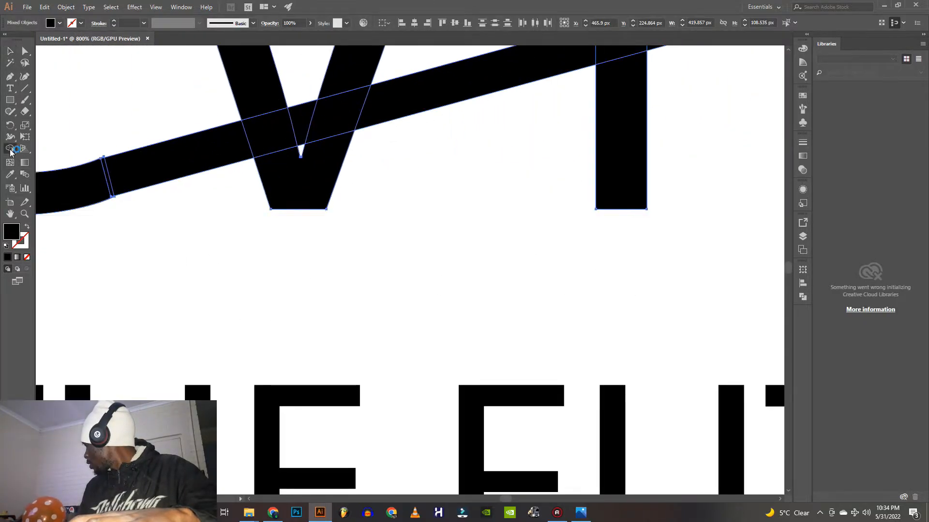
left_click(280, 132, "alt")
left_click(334, 114, "alt")
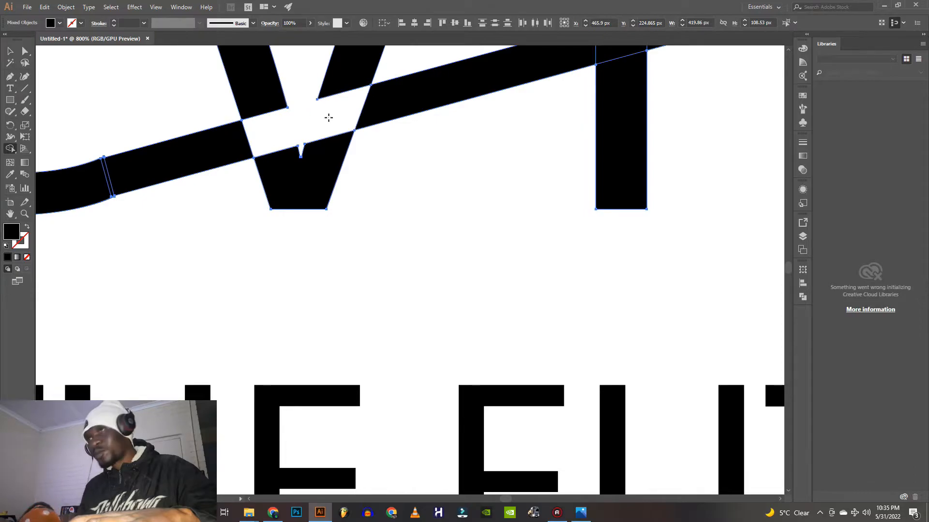
scroll(327, 116, "down", 4)
left_click_drag(286, 127, 466, 81)
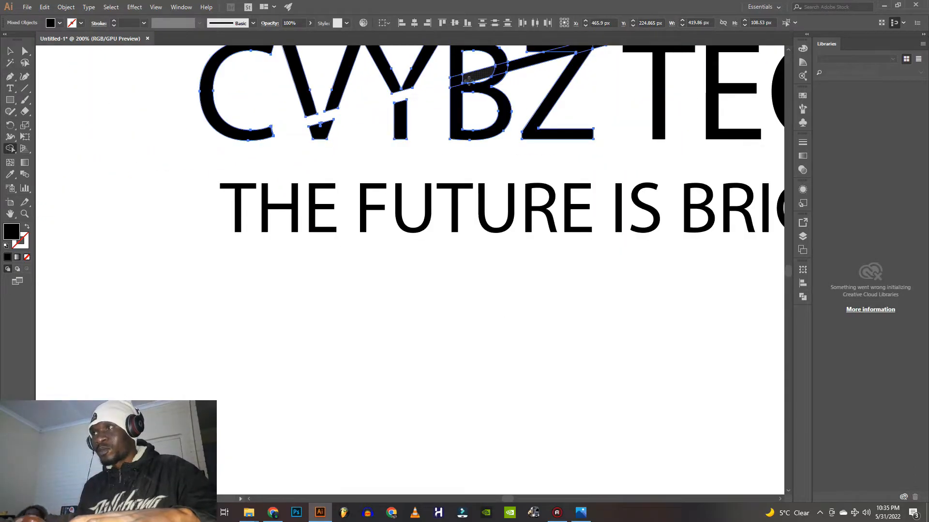
Remove the remaining bar pieces between the B and the Z's upper corner with Shape Builder
scroll(513, 71, "down", 4)
scroll(546, 55, "up", 5)
scroll(347, 159, "up", 3)
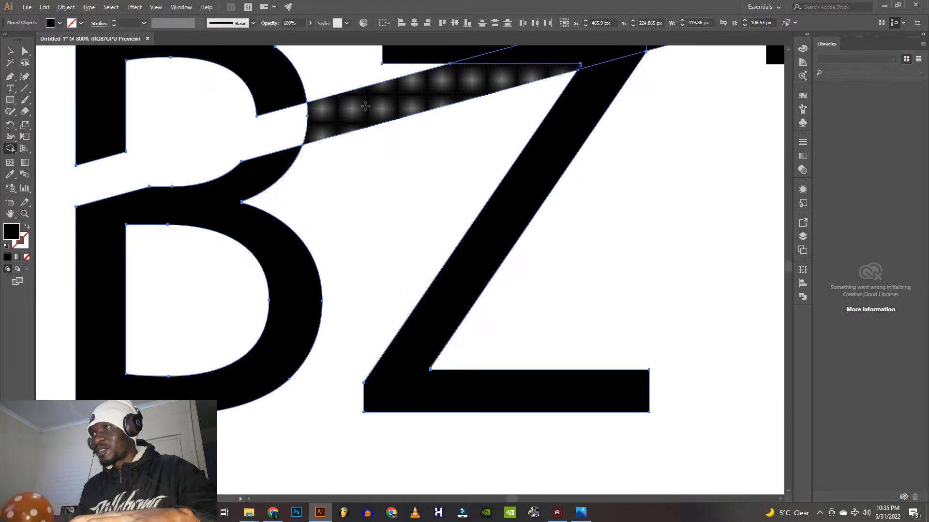
left_click(367, 106, "alt")
scroll(454, 98, "down", 2)
left_click(526, 69, "alt")
left_click(560, 62, "alt")
scroll(460, 92, "down", 4)
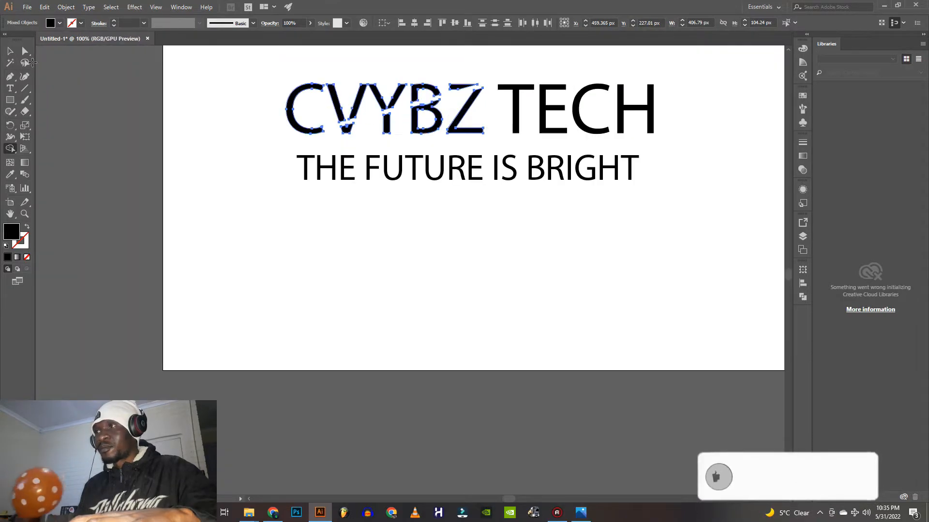
Select the whole title and give its letters a rough-textured brush stroke of 1 pt
left_click(10, 51)
left_click(313, 235)
scroll(347, 157, "down", 1)
left_click_drag(566, 143, 288, 100)
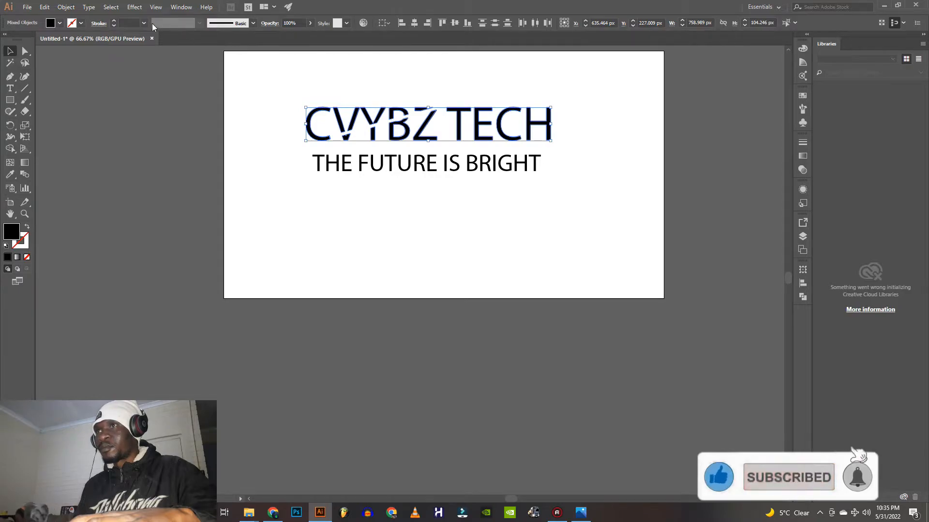
left_click(253, 23)
left_click(216, 77)
left_click(589, 126)
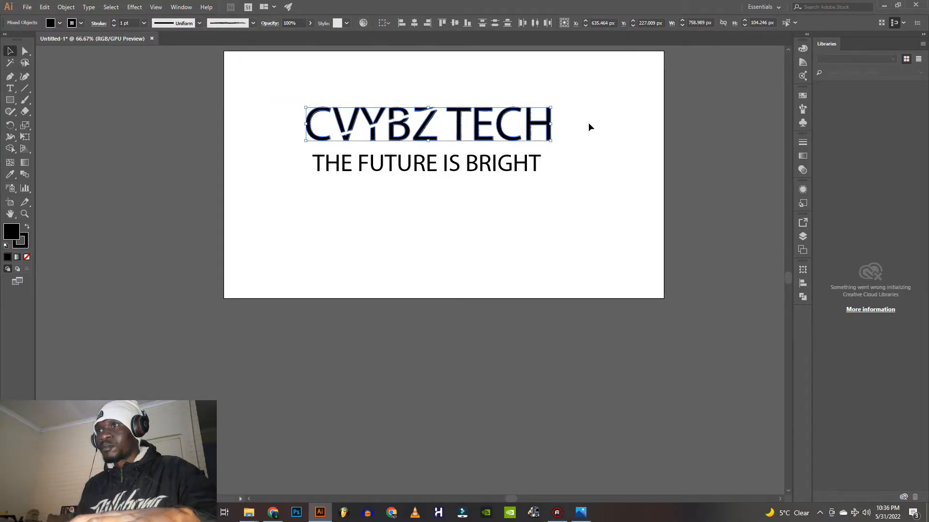
Combine the title's letter shapes into a single compound path and keep it selected
scroll(510, 149, "up", 2)
key("ctrl+a")
left_click_drag(568, 141, 292, 115)
Try another width profile on the title's stroke, and return it to Uniform
left_click(199, 23)
left_click(172, 52)
left_click(199, 22)
left_click(180, 39)
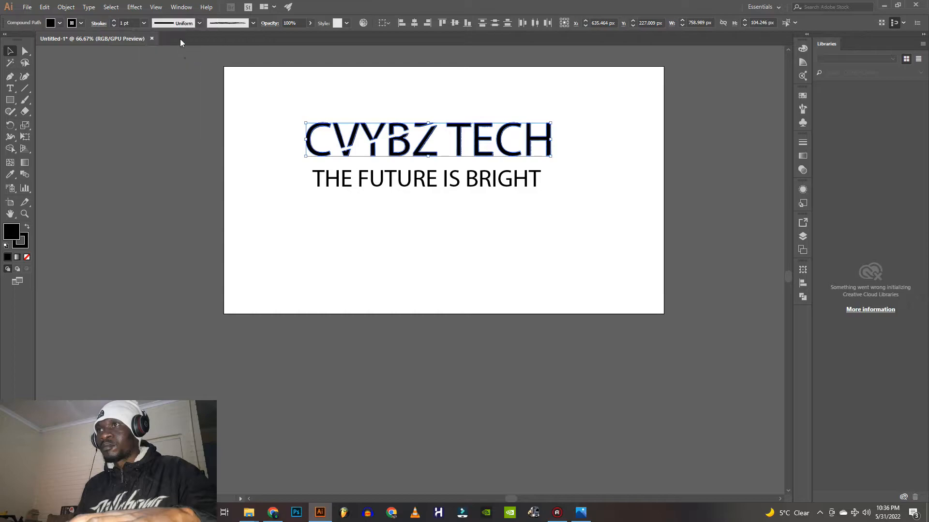
left_click(146, 77)
right_click(391, 137)
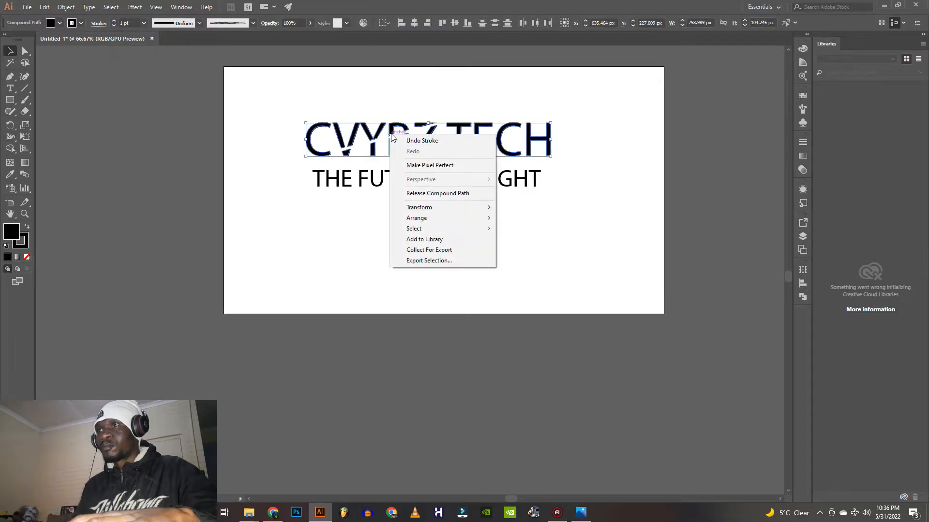
left_click(23, 125)
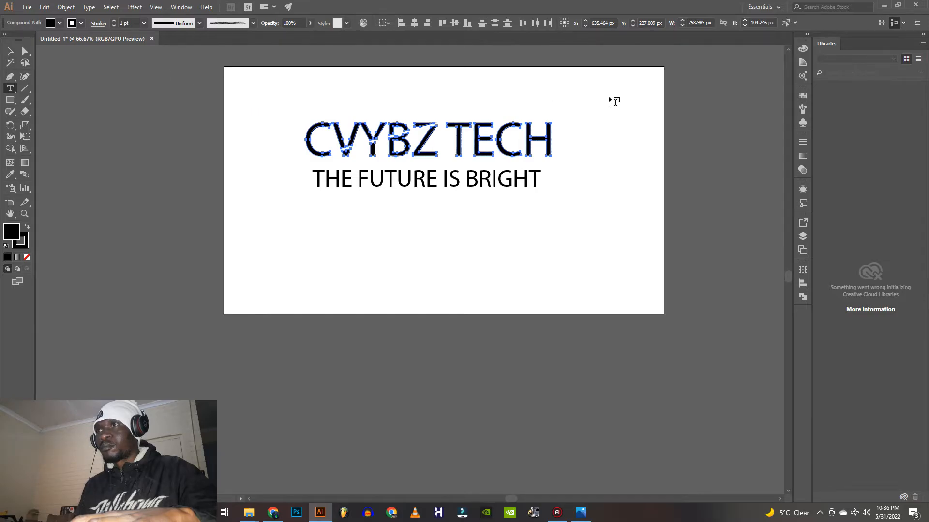
left_click(10, 51)
left_click(590, 146)
Change the font of the tagline "THE FUTURE IS BRIGHT" to Niagara Solid
left_click(425, 180)
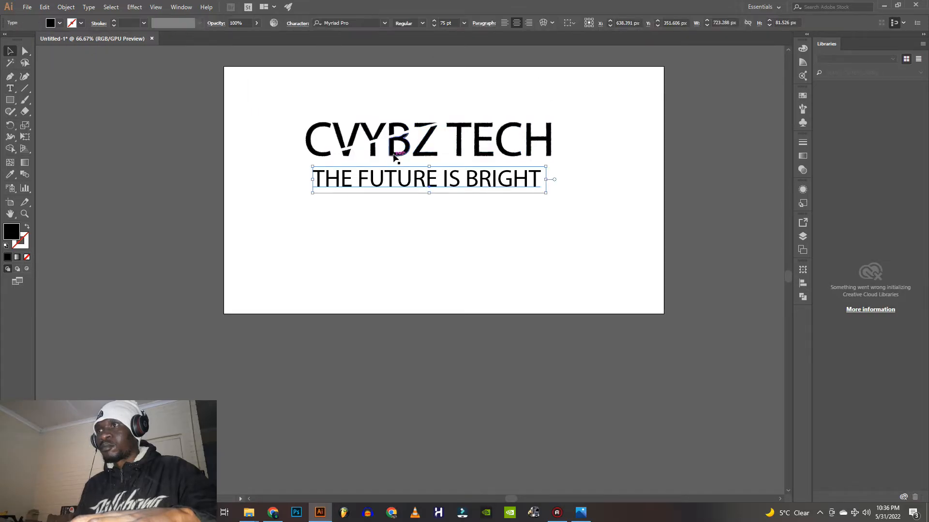
left_click(385, 24)
left_click(432, 167)
scroll(427, 165, "down", 4)
scroll(311, 161, "up", 5)
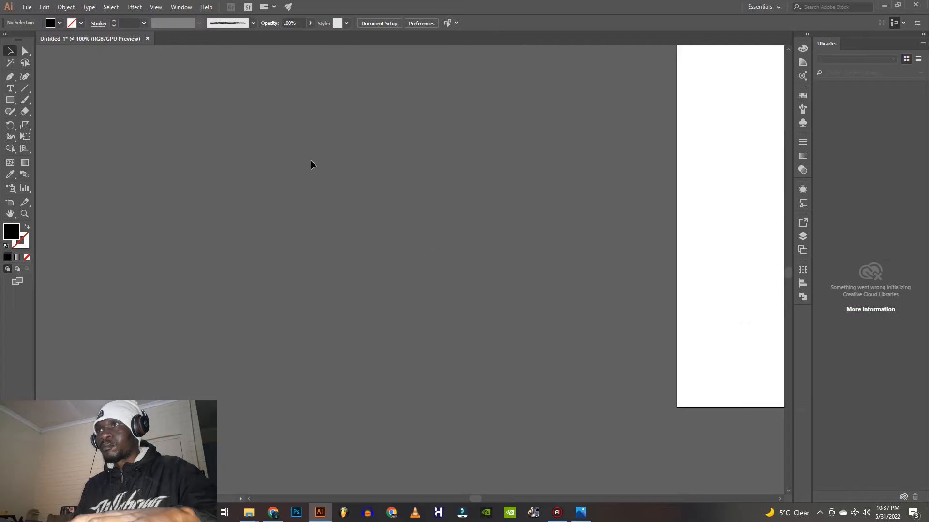
scroll(310, 160, "down", 2)
left_click(648, 182)
left_click(385, 24)
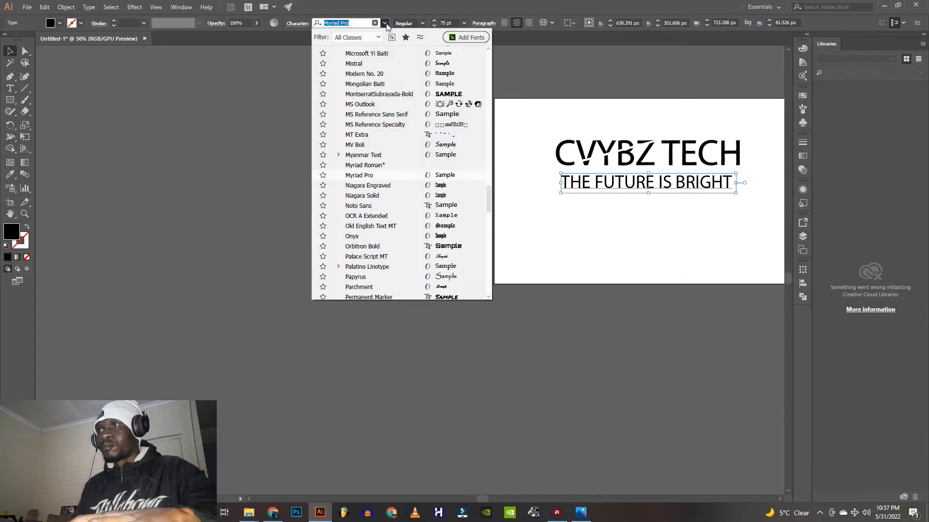
left_click(440, 197)
Group the "CVYBZ TECH" title shapes into one object
left_click_drag(766, 164, 535, 132)
right_click(625, 145)
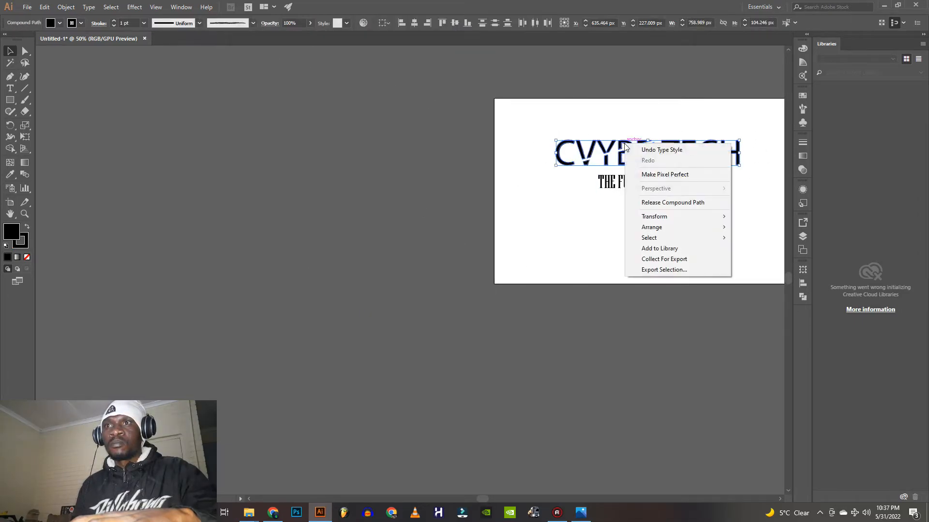
left_click(74, 10)
left_click(72, 43)
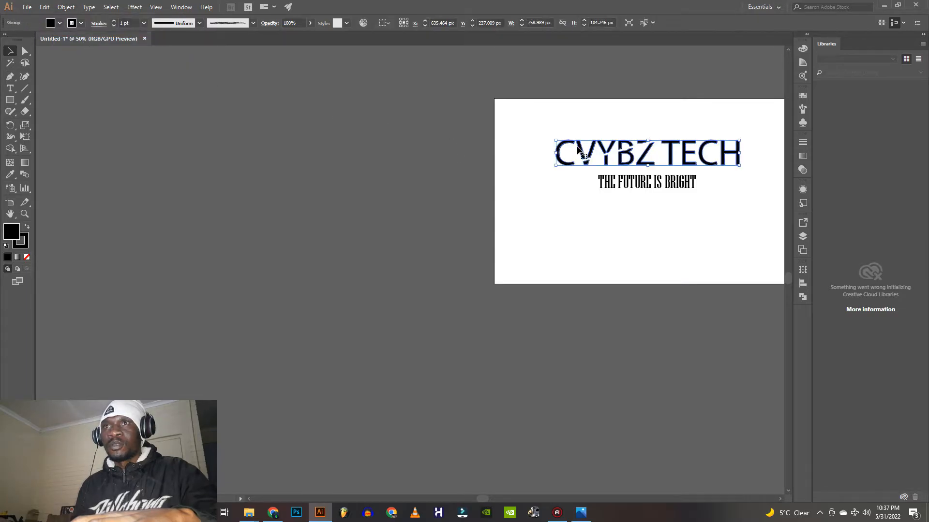
left_click(457, 173)
scroll(658, 158, "down", 2)
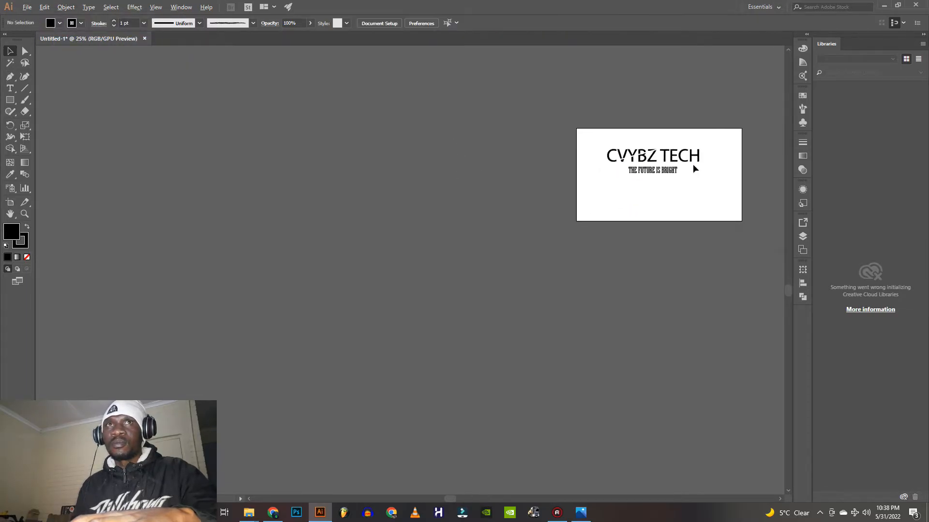
Set the fill of the "CVYBZ TECH" title to white (FFFFFF)
scroll(716, 161, "up", 4)
scroll(717, 160, "down", 1)
left_click(590, 138)
left_click(28, 245)
left_click(82, 22)
left_click(82, 22)
double_click(13, 232)
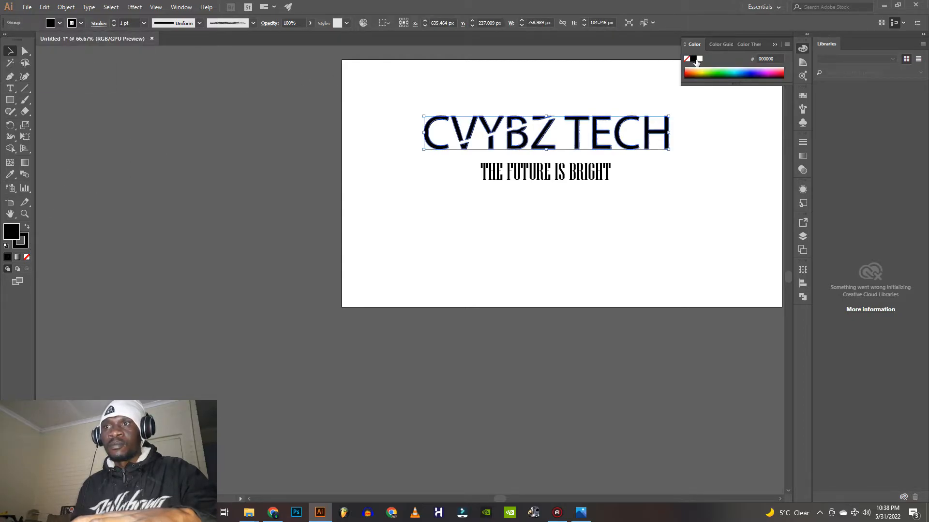
left_click(699, 58)
left_click(376, 121)
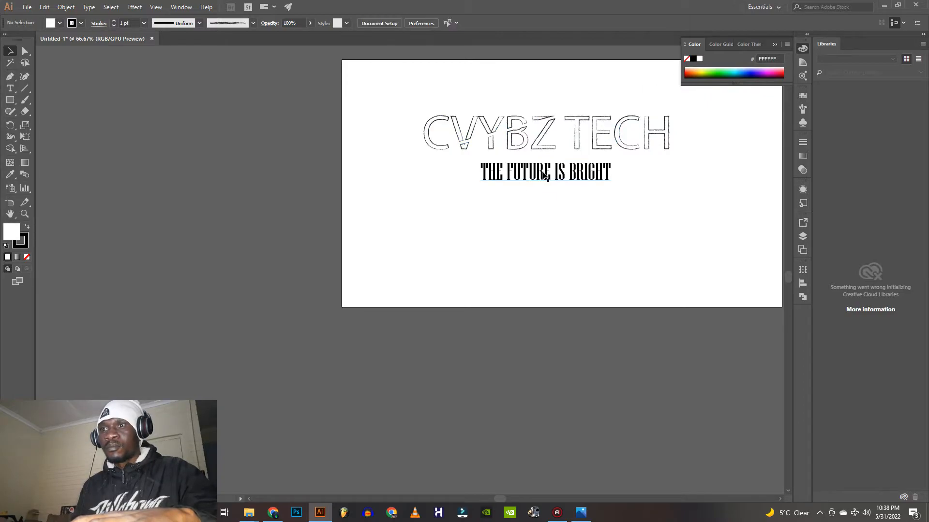
Fill the tagline with white and give its letters a black stroke
left_click(521, 167)
left_click(699, 59)
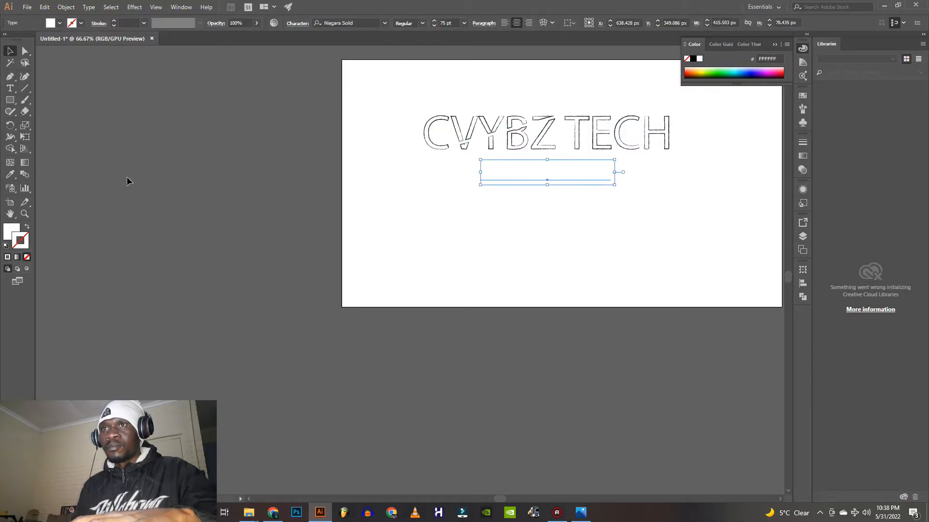
left_click(82, 23)
left_click(26, 40)
left_click(670, 207)
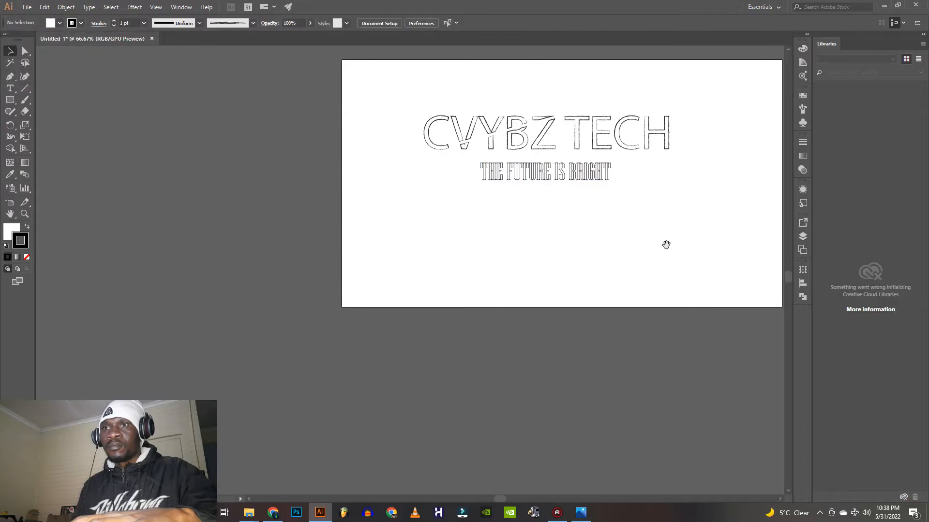
Draw a diagonal line below the tagline, rising to the right, about 720 px wide and 140 px high
left_click_drag(666, 246, 537, 284)
left_click(25, 88)
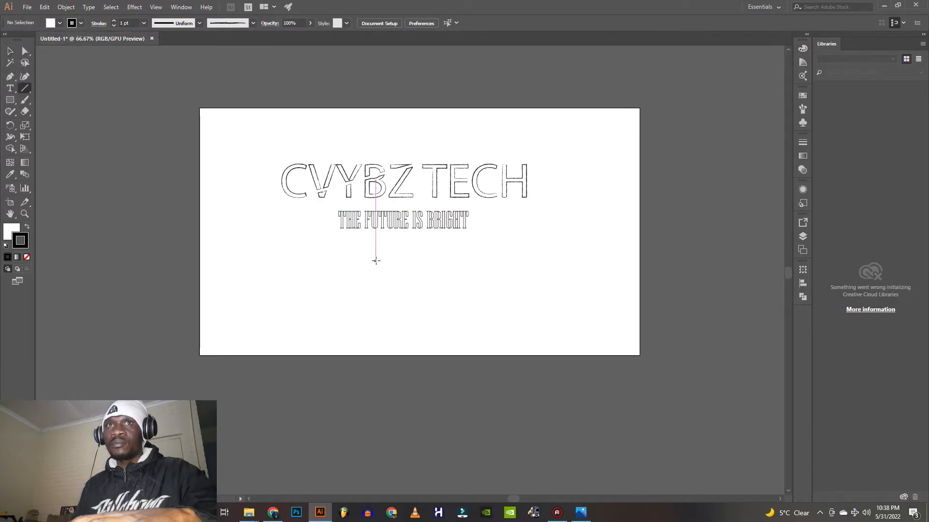
left_click_drag(295, 274, 526, 228)
Set the diagonal line's stroke weight to 20 pt after trying 40 pt
left_click(143, 22)
left_click(158, 212)
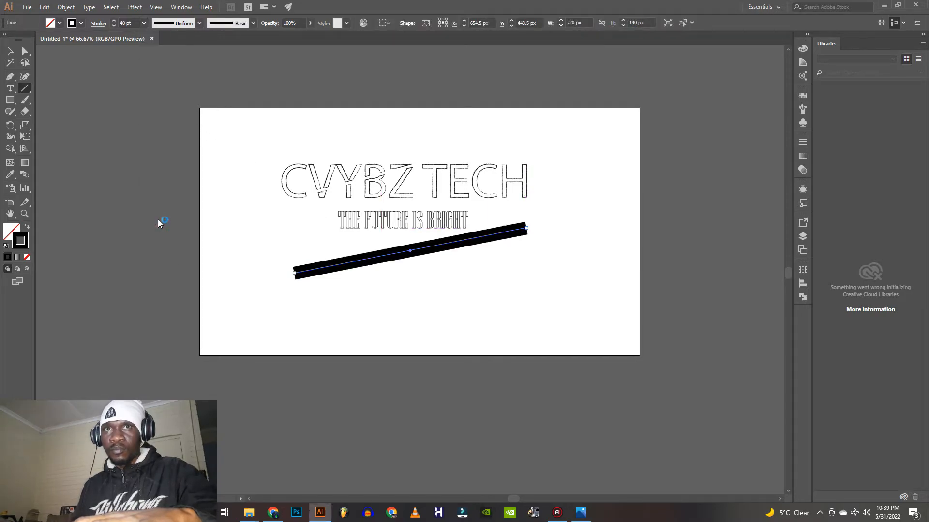
left_click(143, 23)
left_click(150, 194)
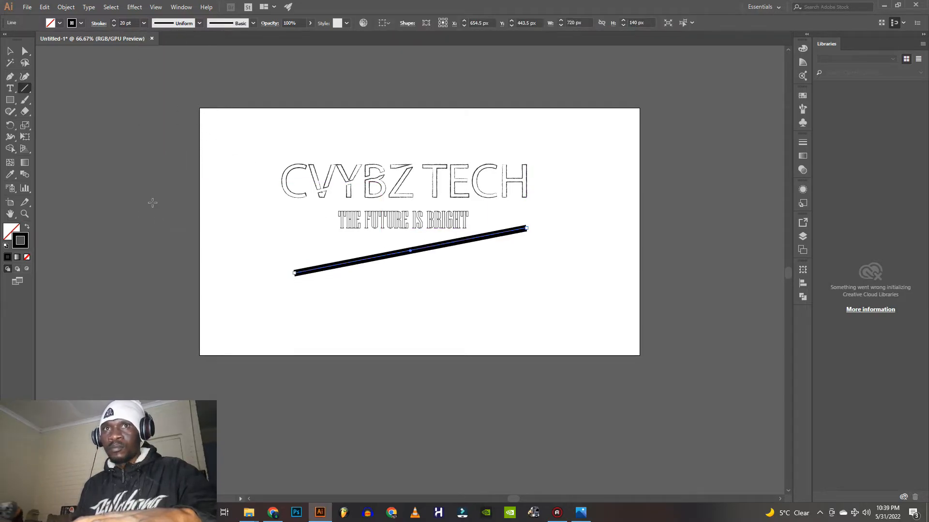
Apply a width profile that tapers the line to a point at its upper-right end, and move it slightly up
left_click(199, 23)
left_click(168, 98)
key("v")
left_click_drag(325, 268, 330, 262)
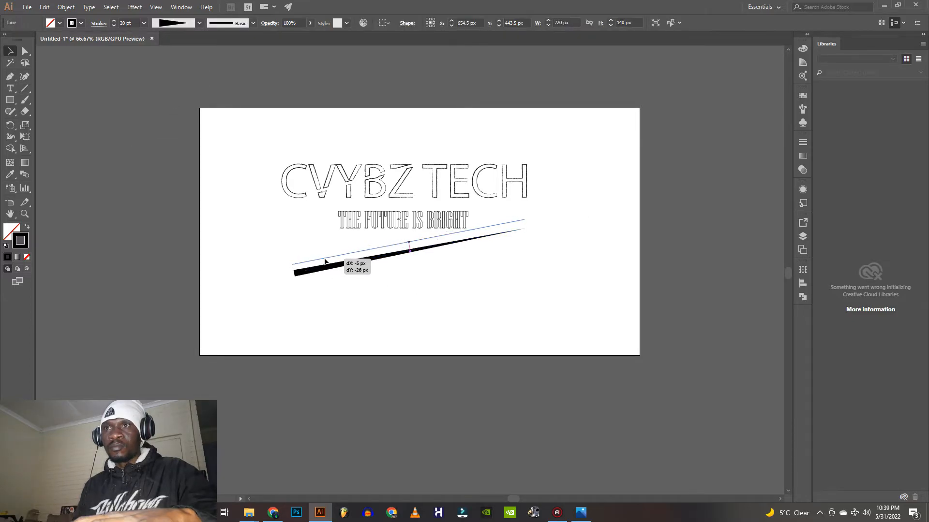
left_click(629, 263)
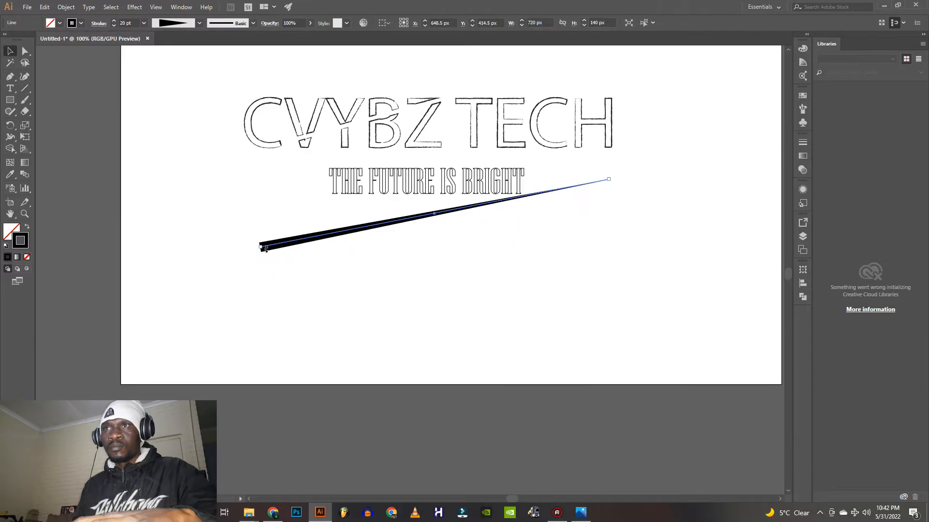
Extend the line's thick lower-left end outward along its slope so the line spans about 760.5 px
scroll(265, 248, "up", 8)
key("a")
left_click(194, 325)
left_click_drag(194, 327, 504, 291)
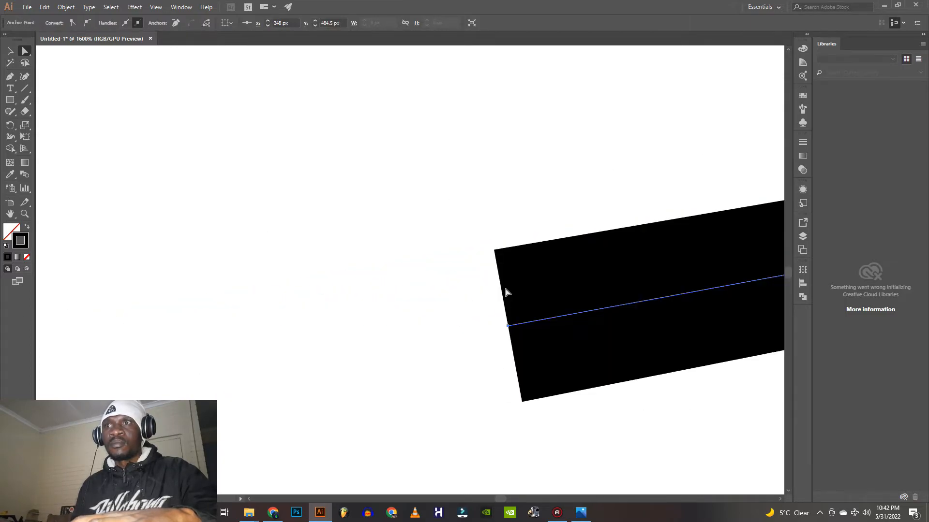
scroll(505, 289, "down", 10)
left_click_drag(608, 298, 470, 287)
scroll(375, 308, "up", 1)
scroll(376, 309, "up", 3)
left_click_drag(325, 302, 331, 304)
scroll(450, 313, "down", 1)
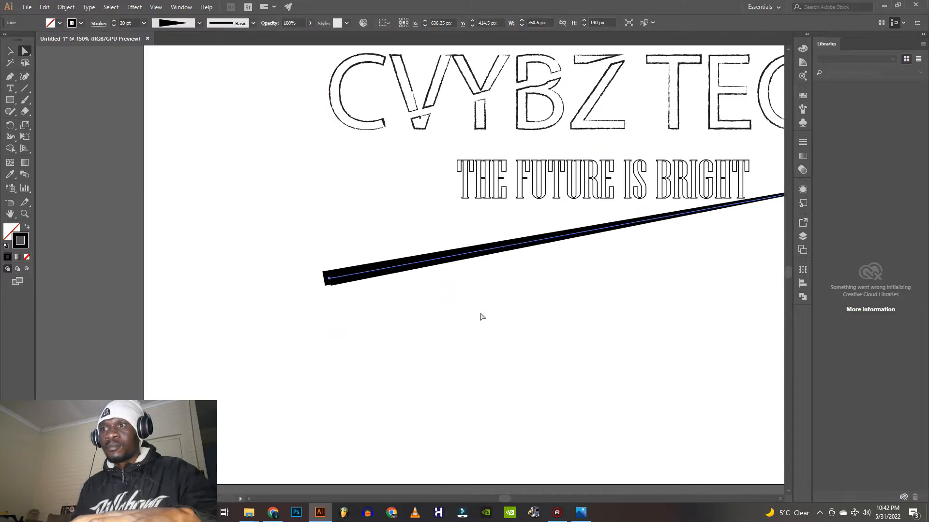
left_click_drag(658, 283, 479, 323)
left_click(553, 329)
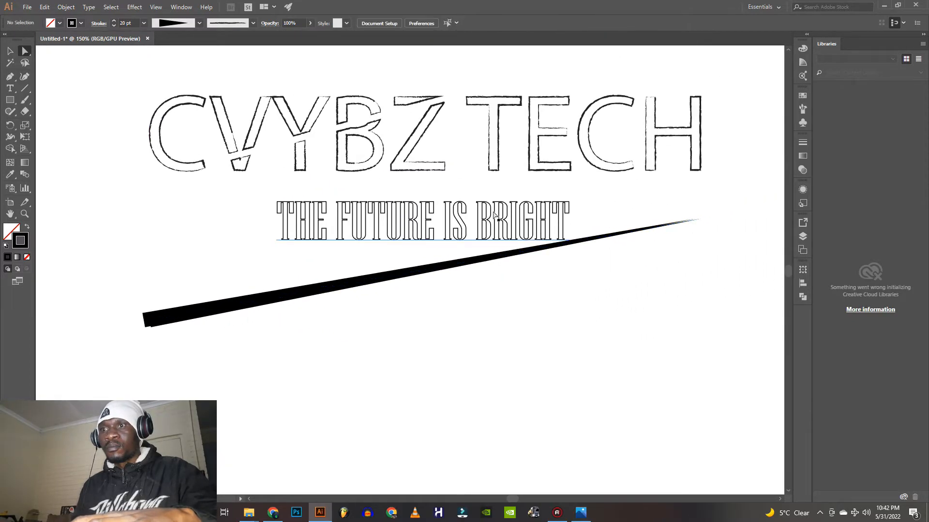
Try the 3.00 bristle brush on the title's outline, and settle on the Basic brush
key("v")
left_click(233, 114)
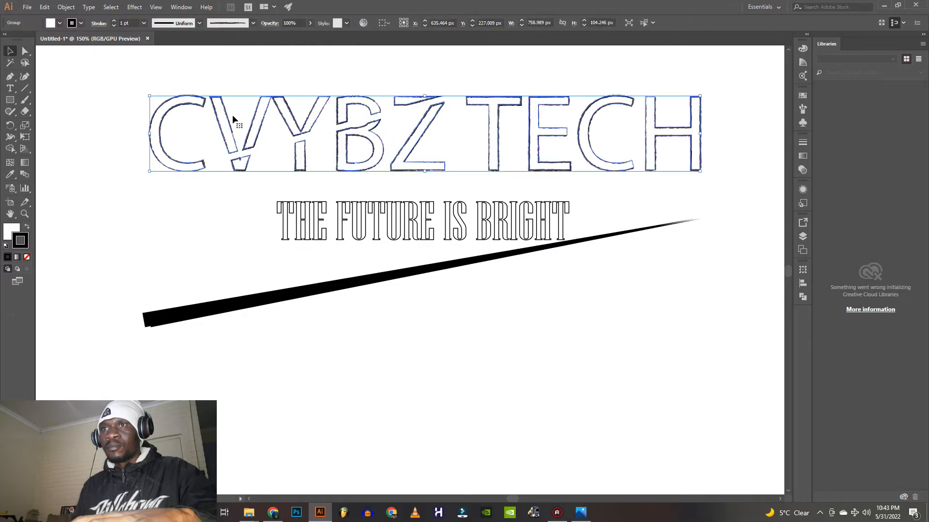
left_click(199, 23)
left_click(253, 23)
left_click(212, 60)
scroll(219, 82, "down", 2)
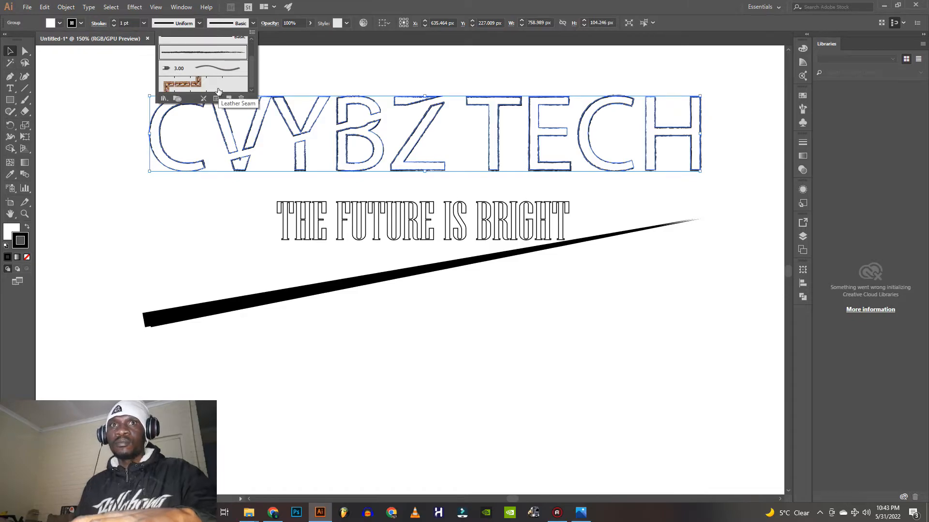
left_click(216, 68)
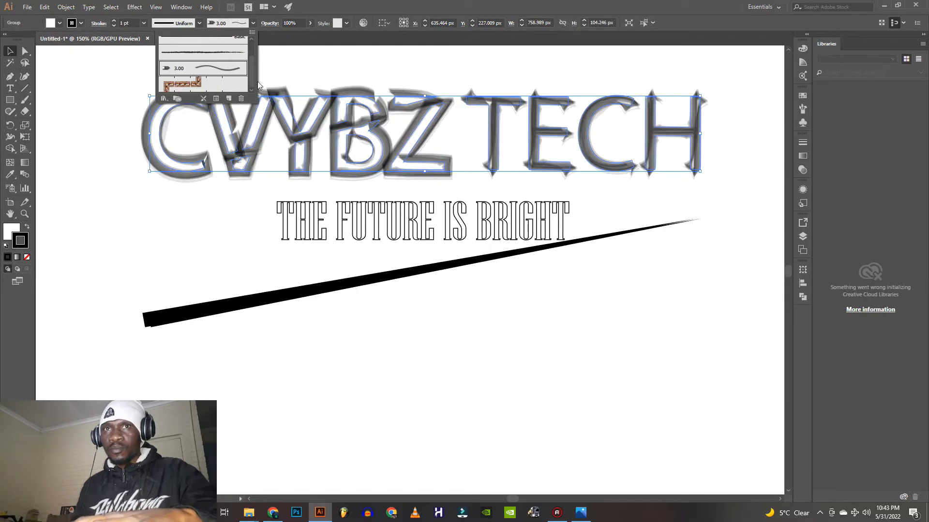
left_click(216, 52)
scroll(220, 57, "up", 2)
left_click(220, 60)
left_click(690, 268)
scroll(537, 217, "down", 1)
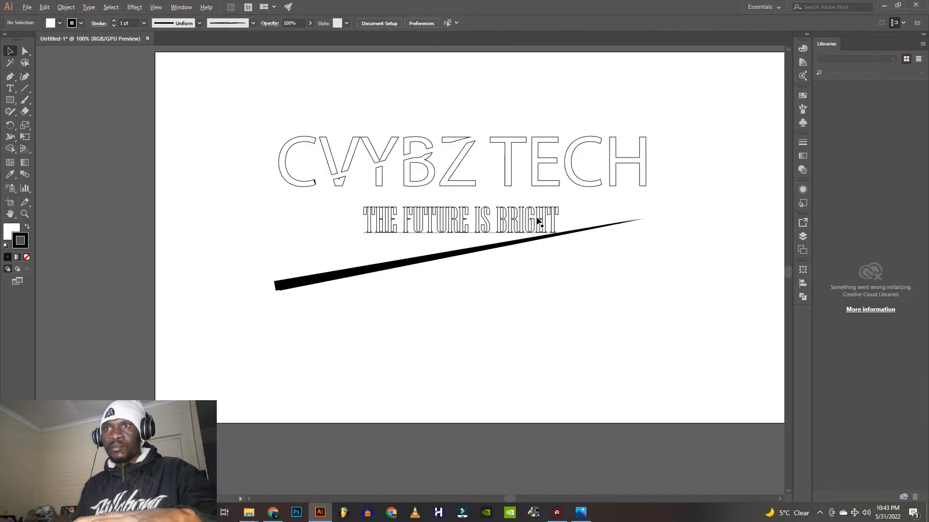
Save the logo as an Adobe Illustrator file named "jacket tutorial" in the D: drive's jacket mockup folder, using Illustrator CC compatibility
left_click(26, 9)
left_click(53, 97)
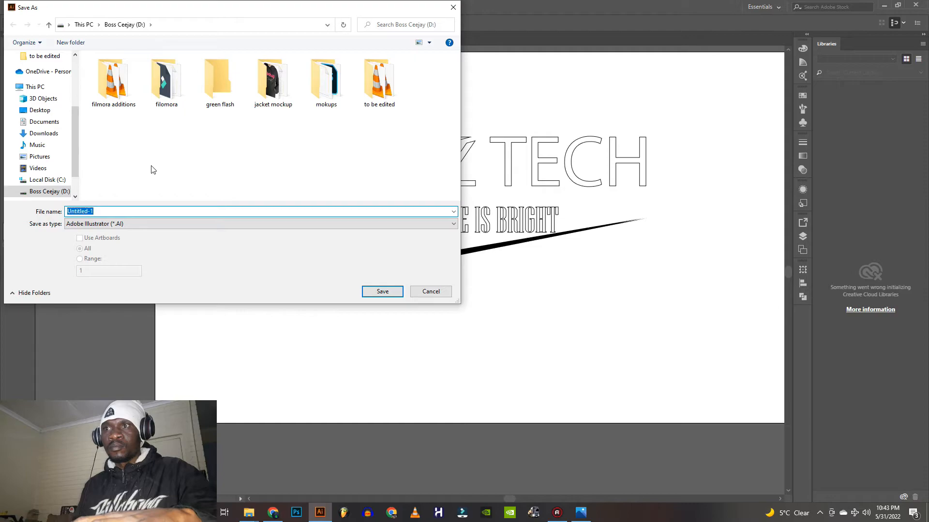
double_click(273, 80)
left_click(105, 211)
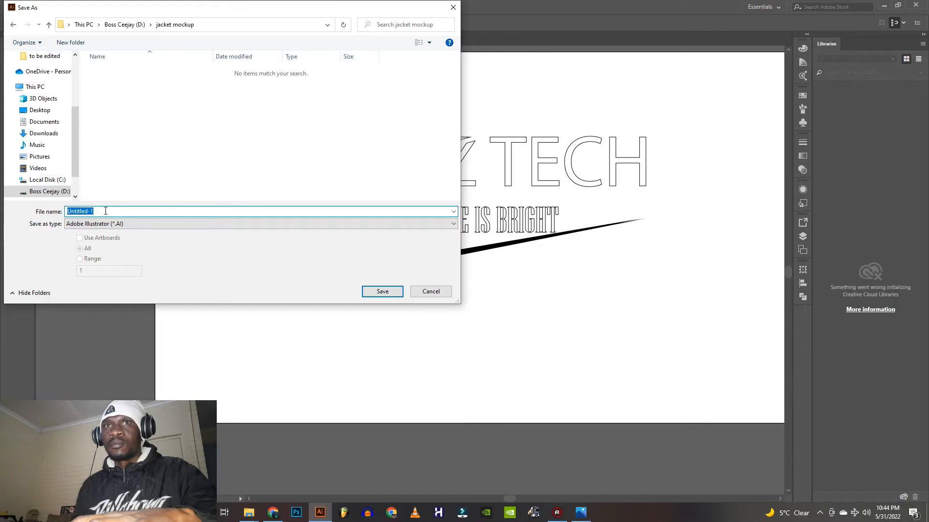
type("JA")
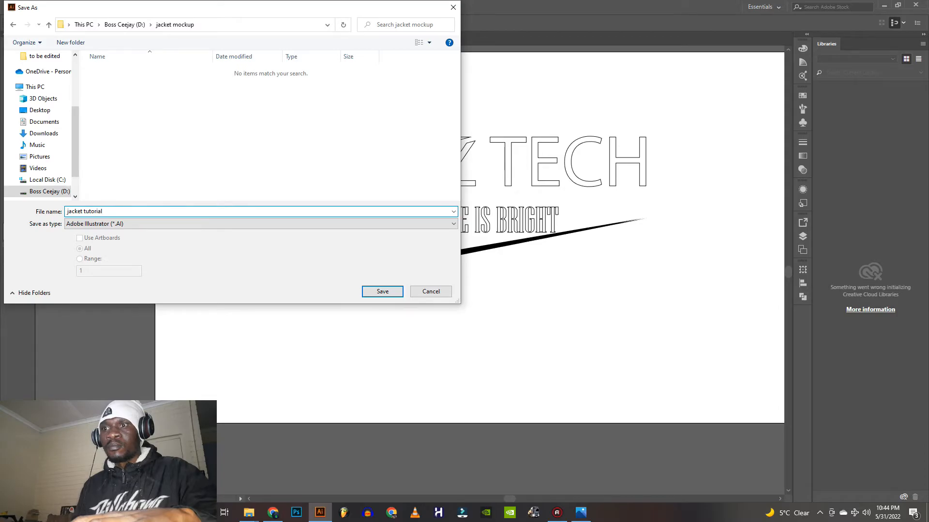
left_click(381, 292)
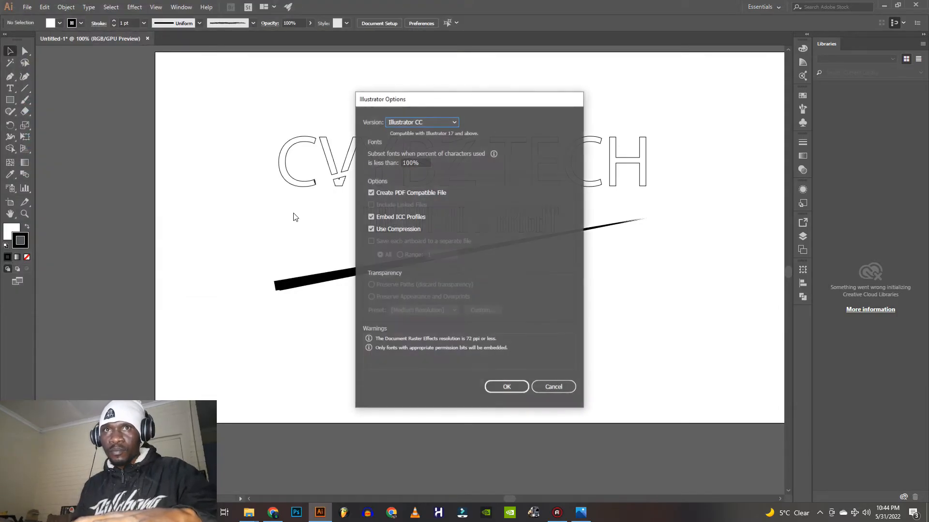
left_click(506, 387)
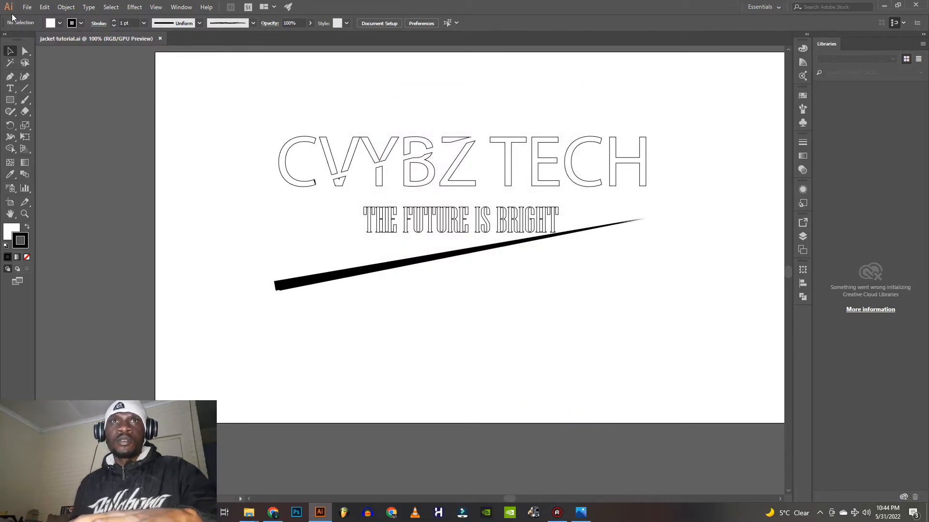
Export the logo as a Photoshop file in RGB at 150 ppi, writing layers with maximum editability
left_click(25, 8)
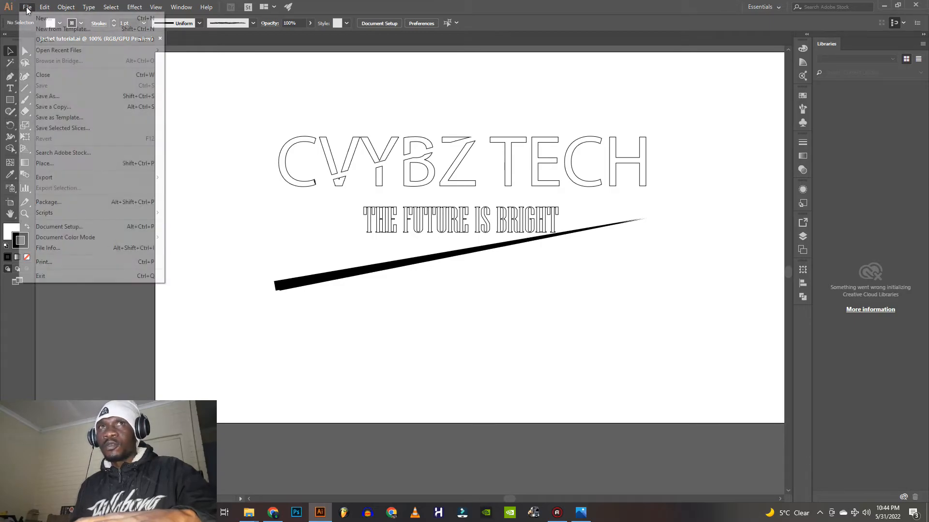
left_click(63, 178)
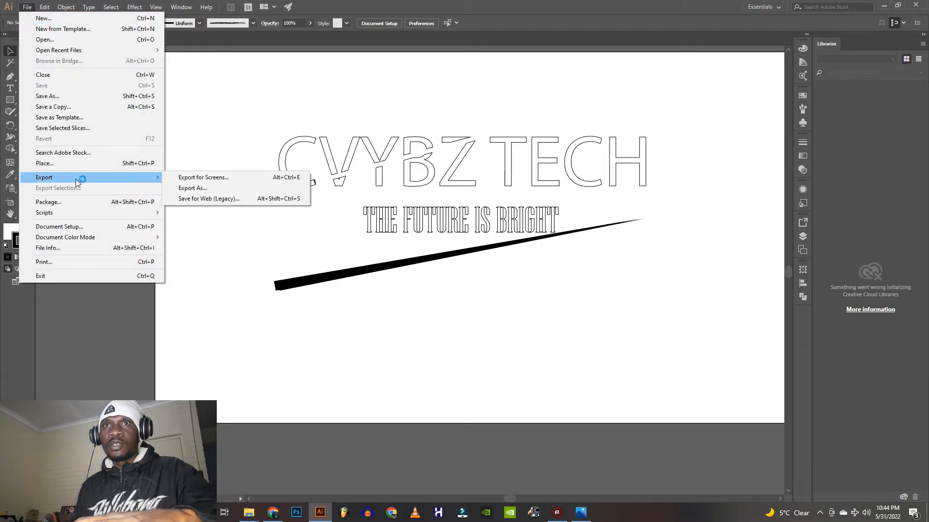
left_click(206, 188)
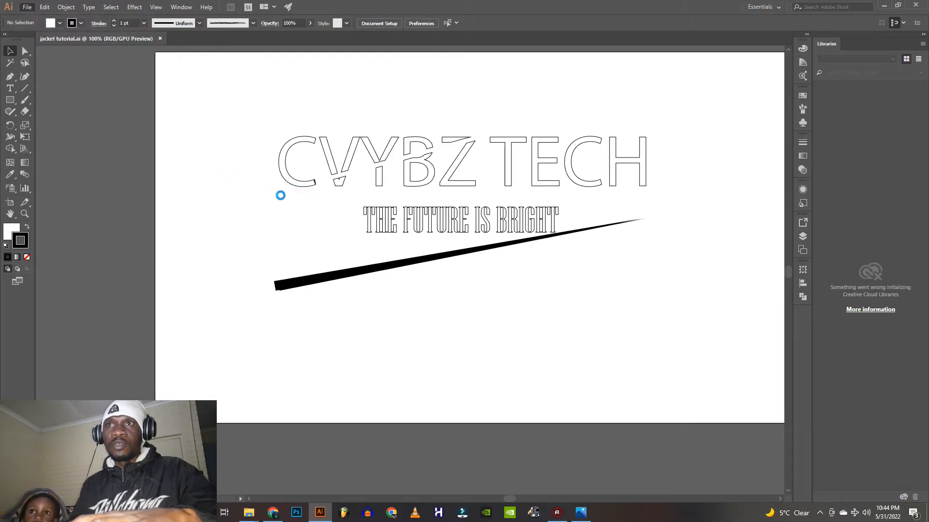
left_click(131, 224)
left_click(211, 268)
left_click(386, 292)
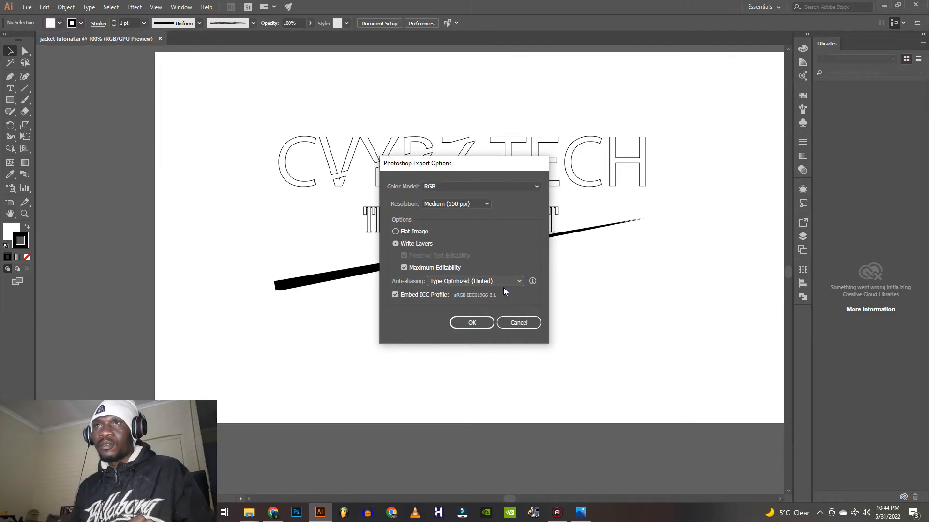
left_click(475, 324)
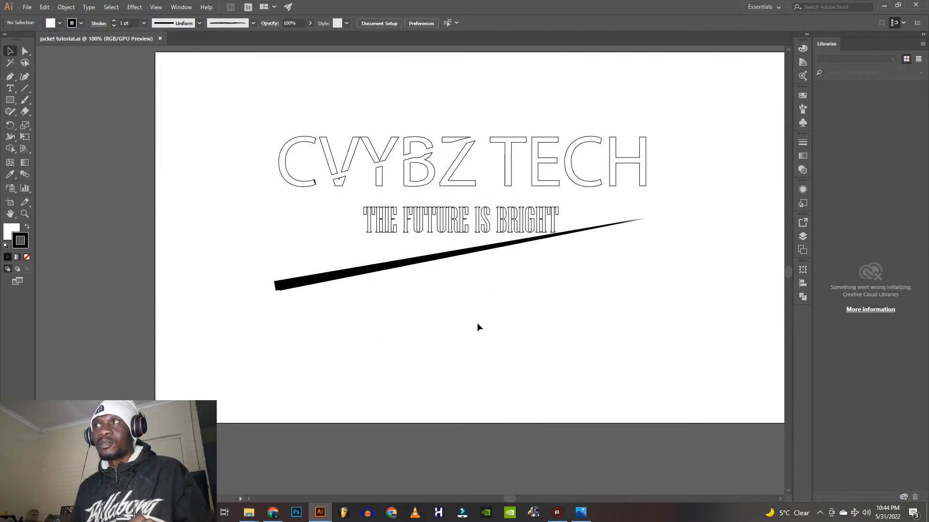
Close Illustrator, clear the remaining windows to reveal the desktop, and refresh it
left_click_drag(579, 4, 535, 79)
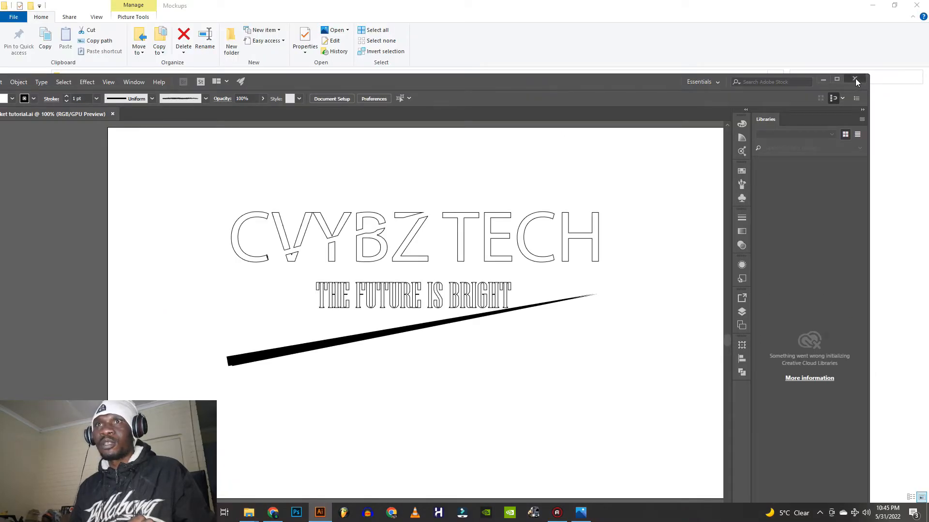
key("alt+Tab")
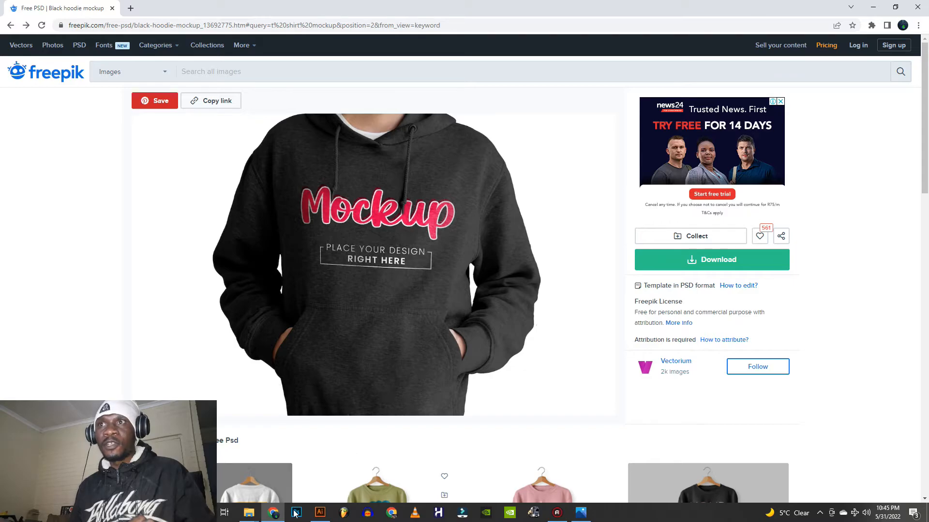
double_click(656, 9)
left_click_drag(651, 21, 658, 102)
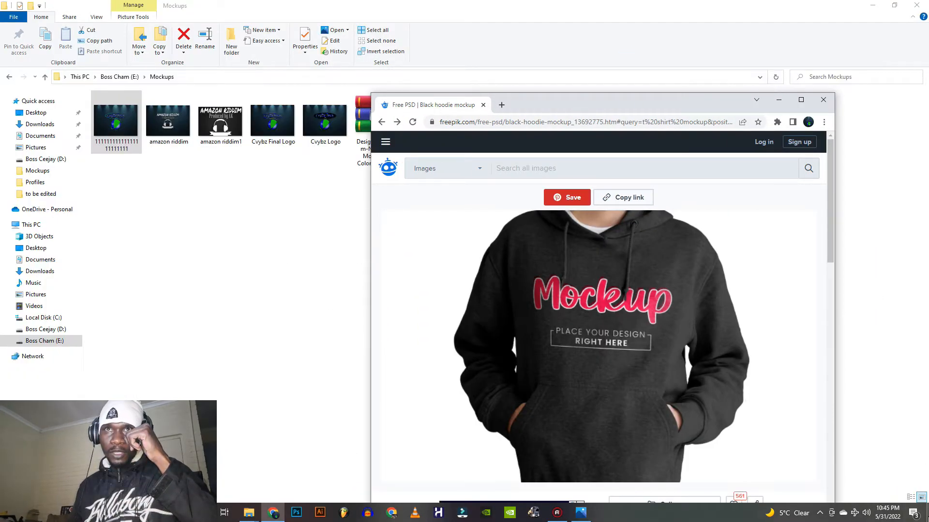
left_click(927, 513)
right_click(354, 106)
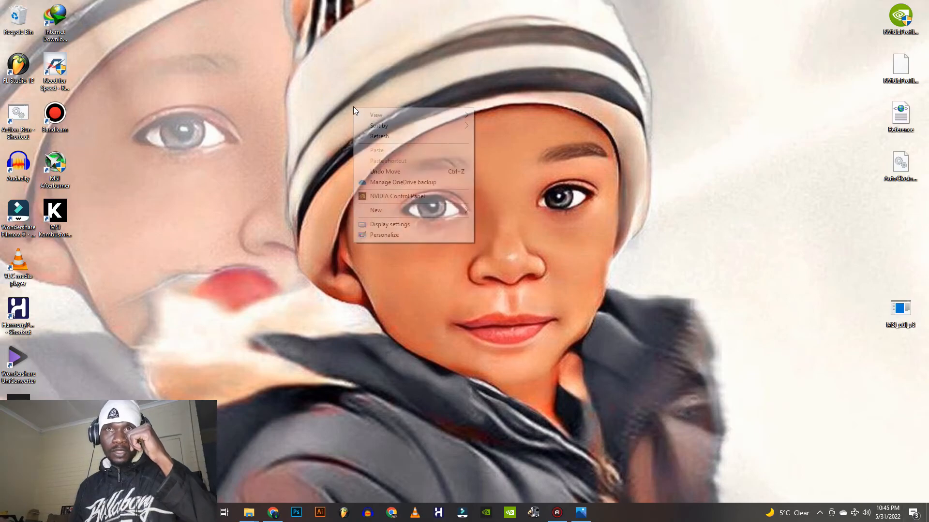
left_click(377, 138)
Check the jacket mockup folder in File Explorer for the exported jacket tutorial Photoshop file
mouse_move(254, 513)
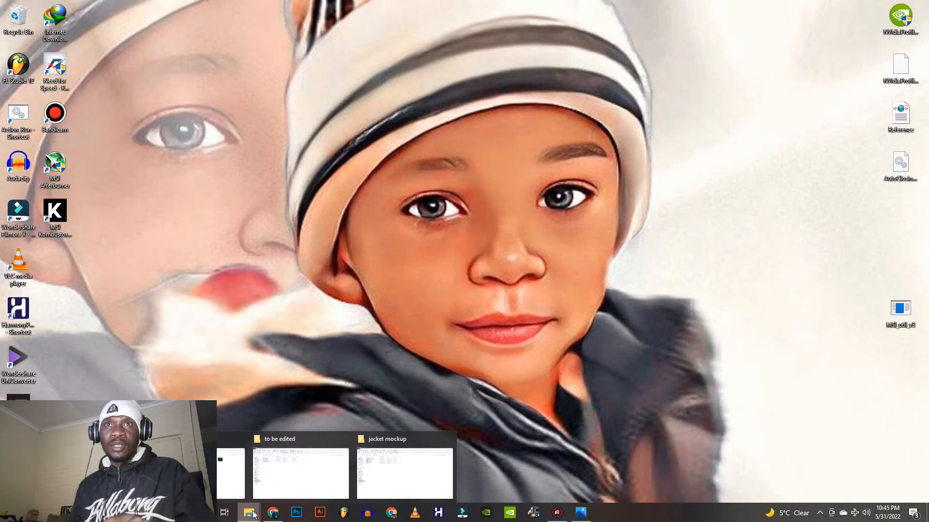
left_click(380, 461)
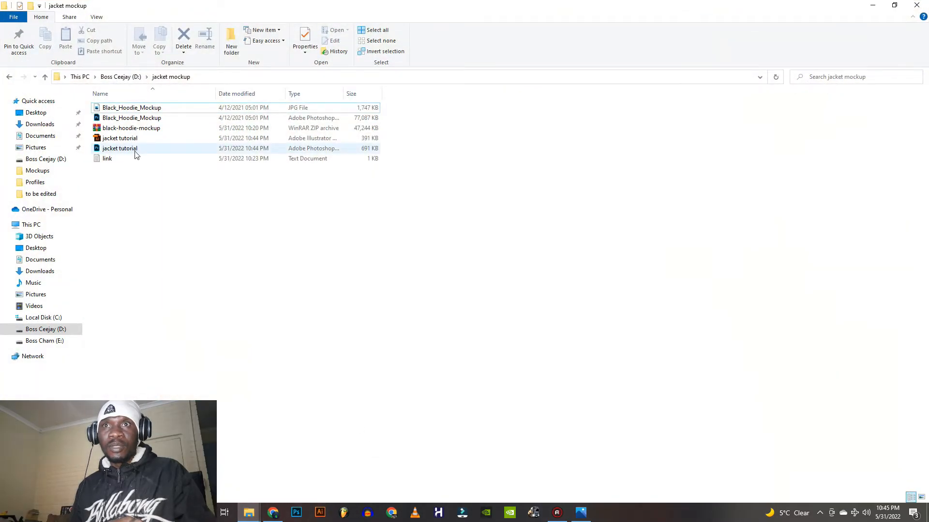
left_click(131, 150)
Switch to Photoshop and open the Black_Hoodie_Mockup PSD from the D: drive's jacket mockup folder
left_click(297, 513)
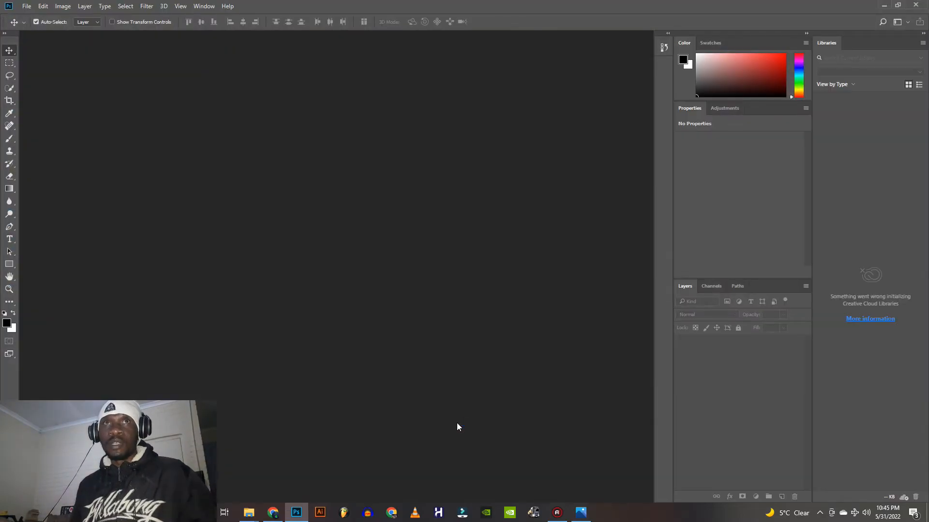
left_click(26, 7)
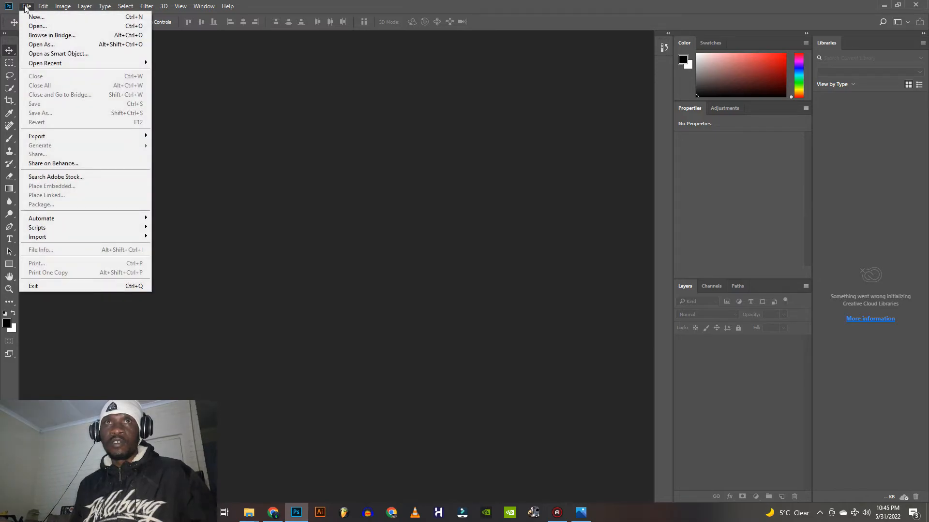
left_click(34, 28)
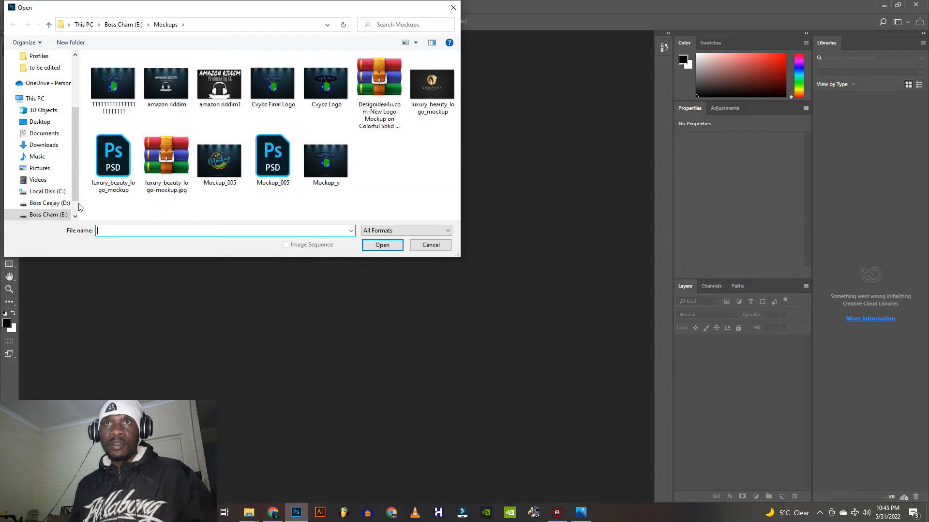
scroll(54, 194, "down", 1)
left_click(51, 179)
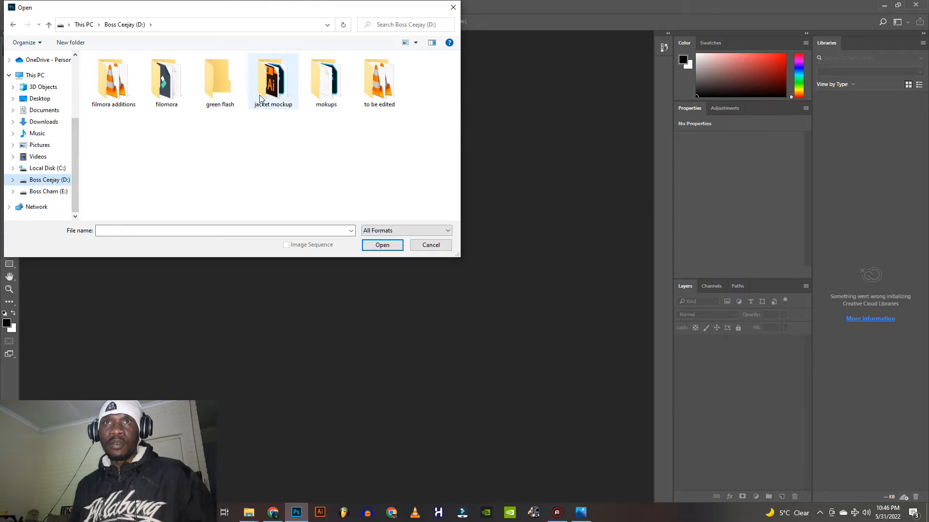
double_click(260, 99)
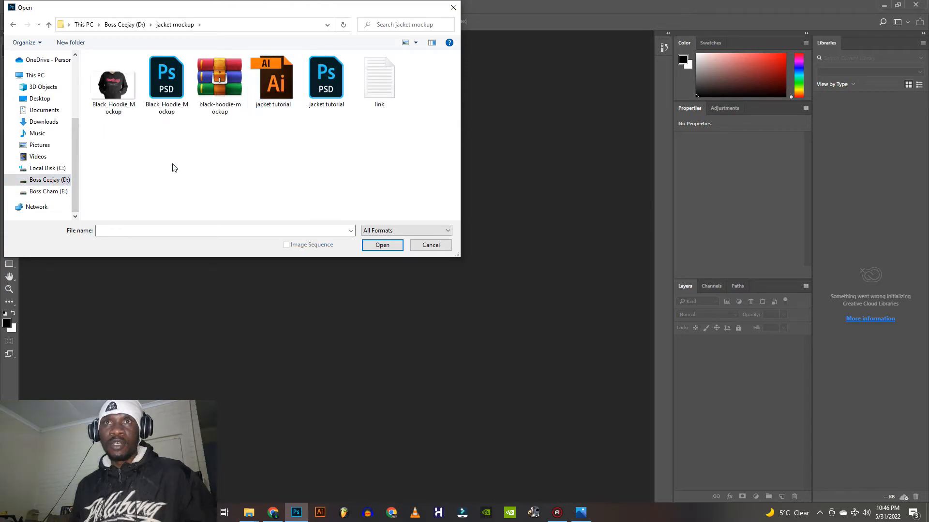
left_click(173, 100)
left_click(368, 249)
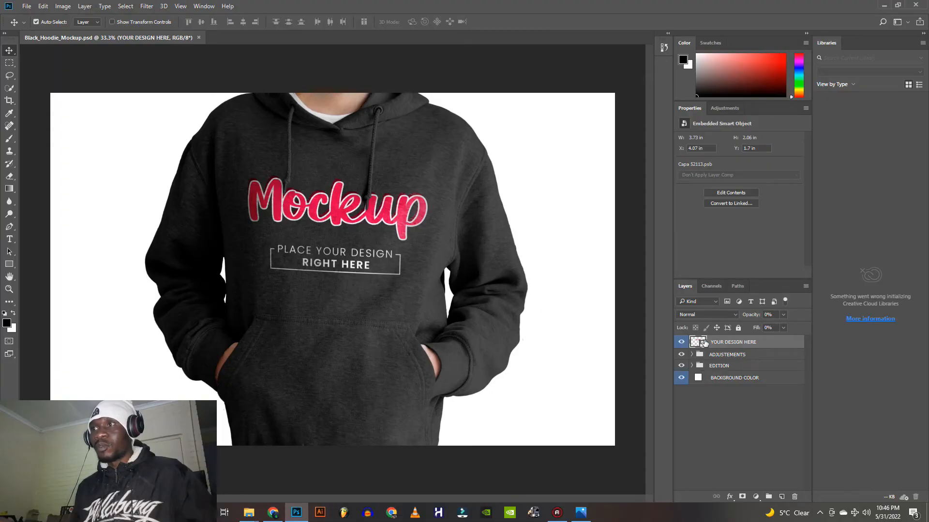
Open the YOUR DESIGN HERE smart object's contents and place the jacket tutorial PSD from the jacket mockup folder into it
double_click(706, 343)
mouse_move(250, 516)
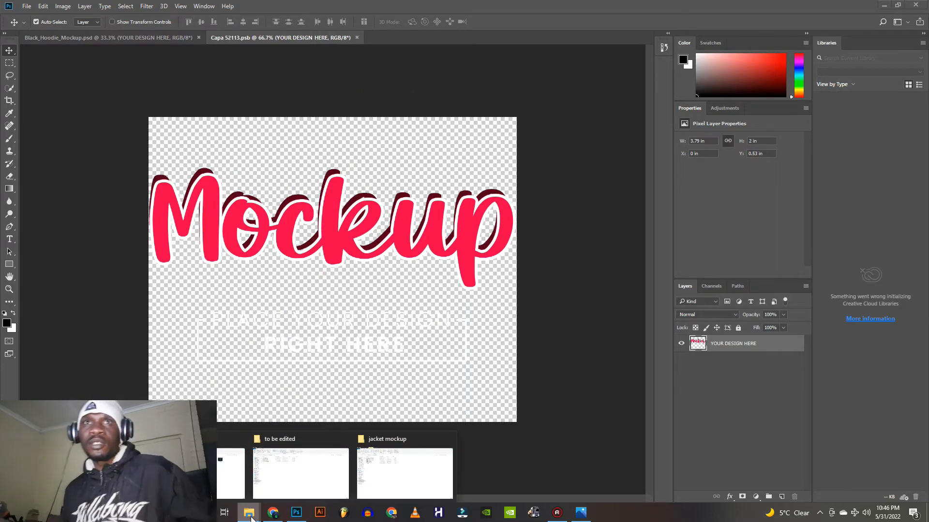
left_click(405, 473)
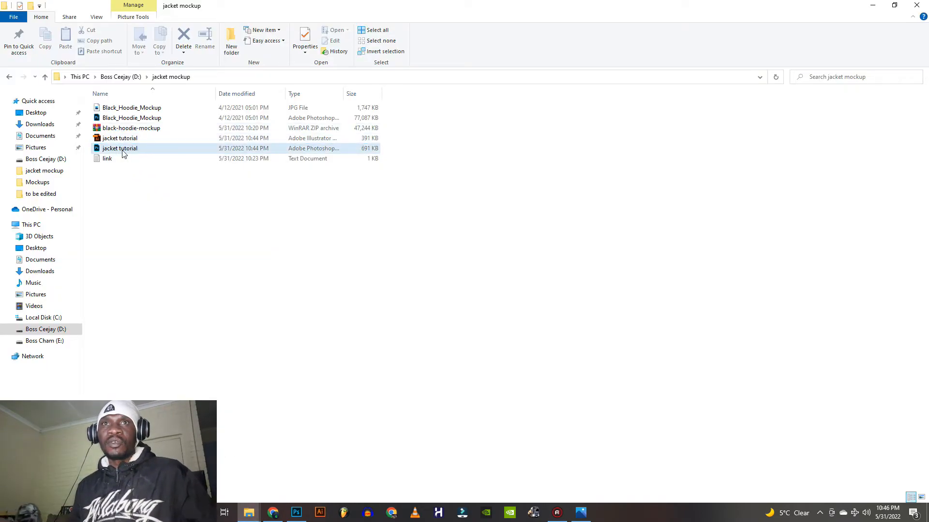
left_click_drag(114, 154, 291, 275)
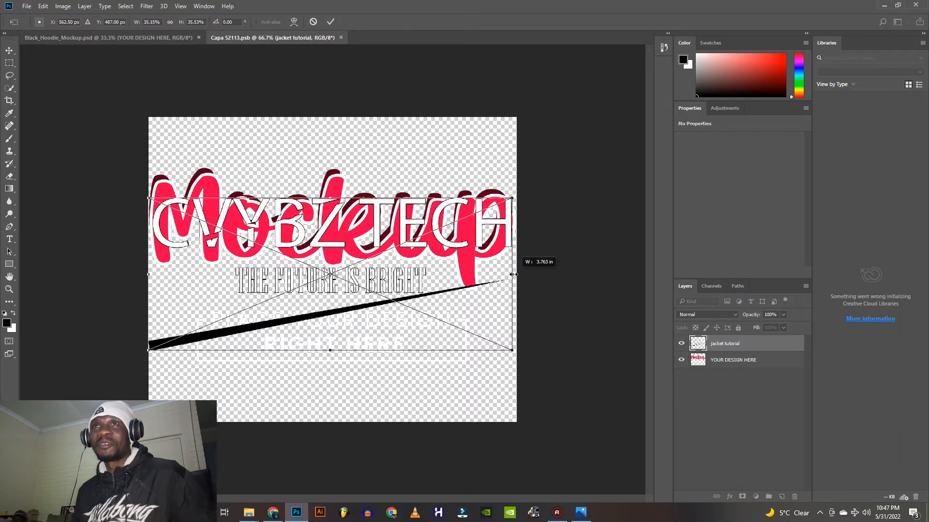
left_click(331, 23)
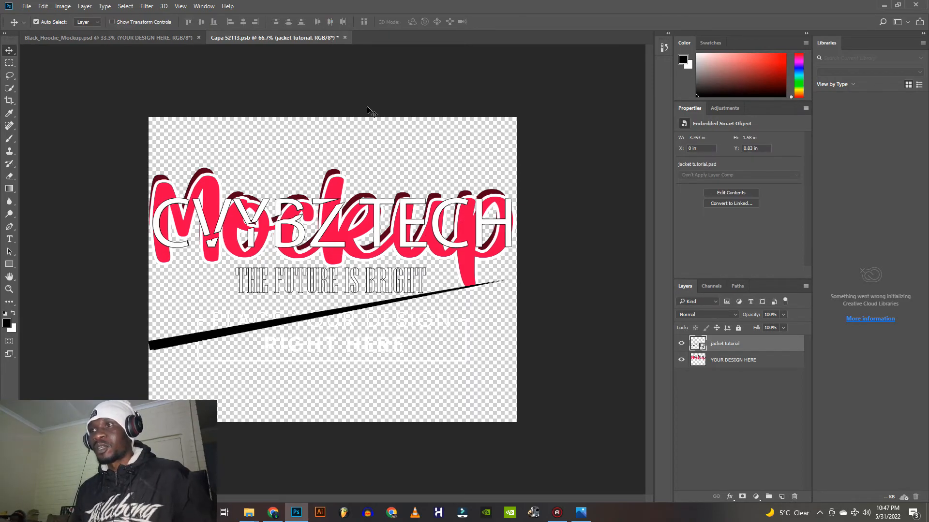
Hide the original YOUR DESIGN HERE artwork layer, and close the smart object document with its changes saved
left_click(681, 362)
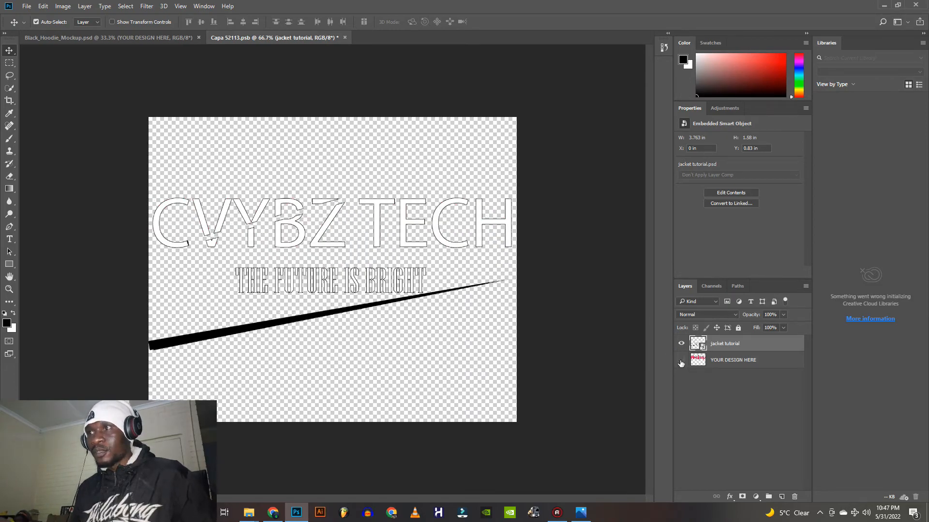
left_click(682, 361)
left_click(682, 362)
left_click(344, 38)
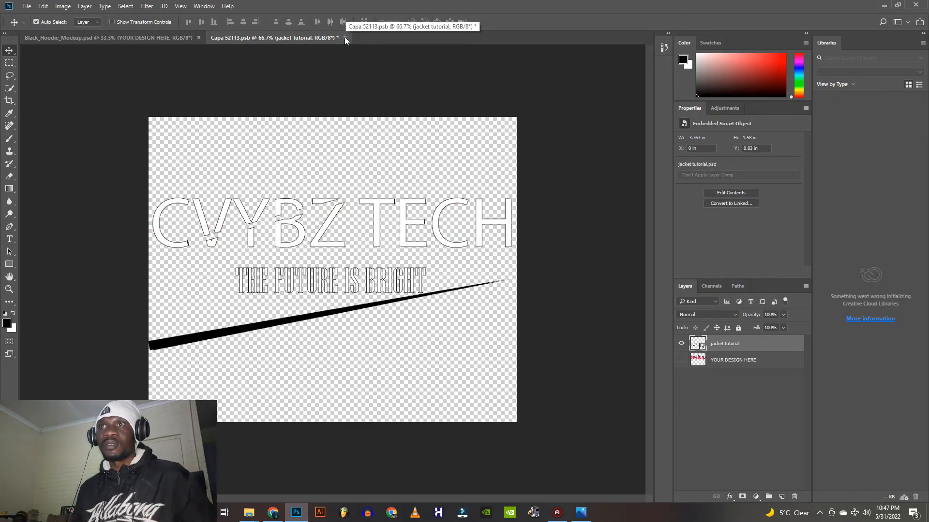
left_click(344, 37)
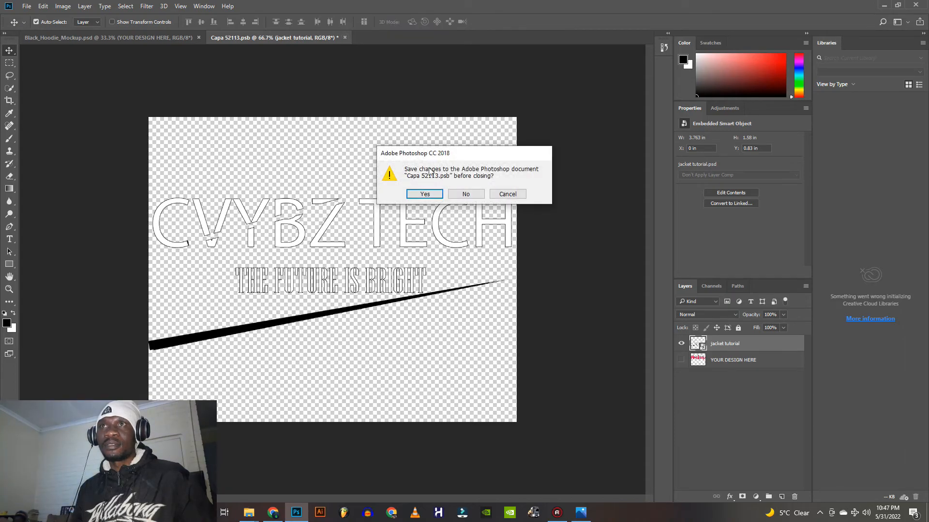
left_click(424, 194)
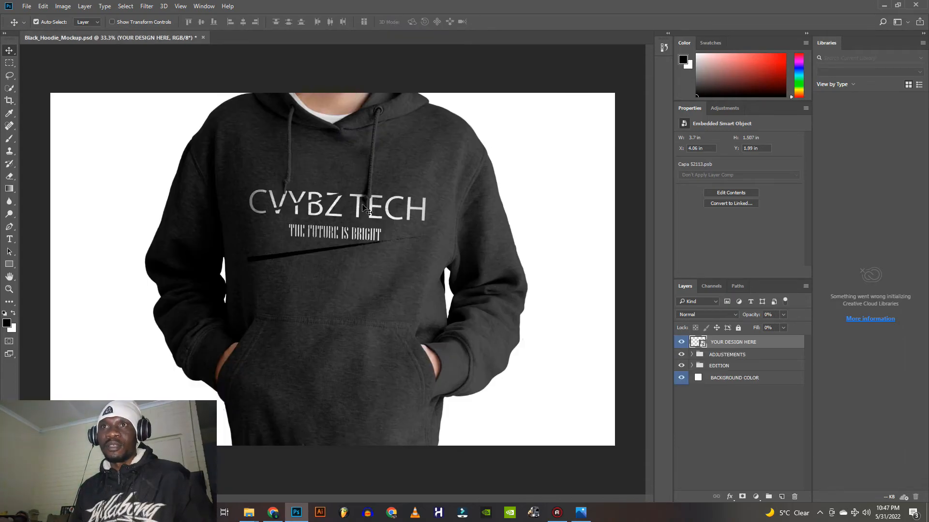
Examine the CVYBZ TECH logo on the hoodie's chest up close and in the full mockup
scroll(333, 224, "up", 2)
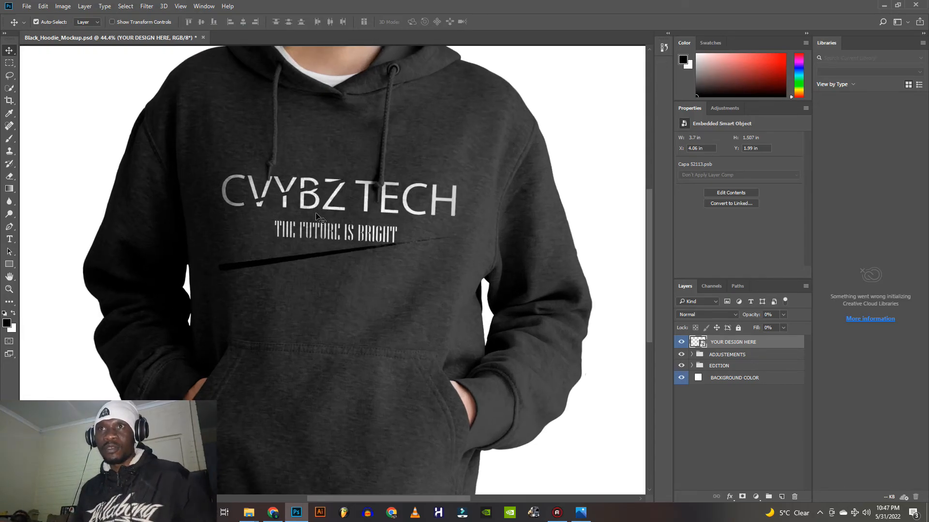
scroll(316, 215, "up", 3)
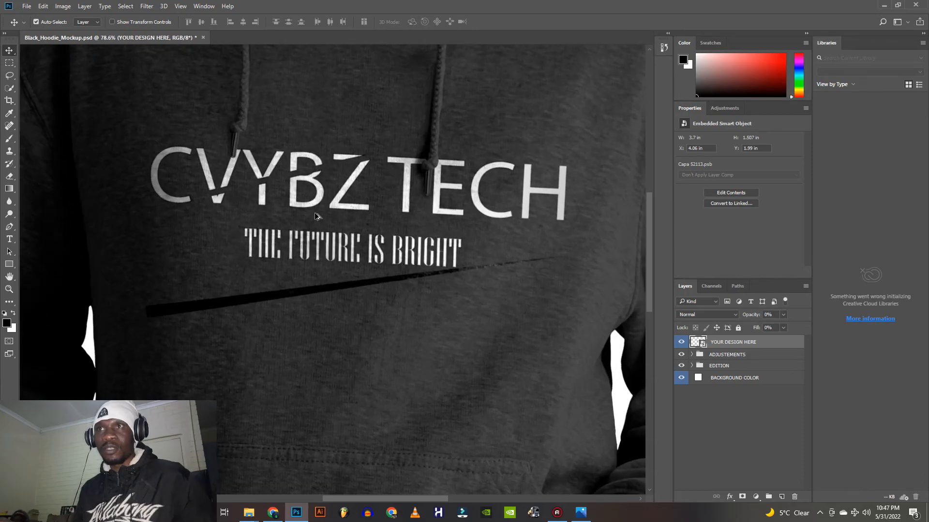
scroll(315, 216, "down", 2)
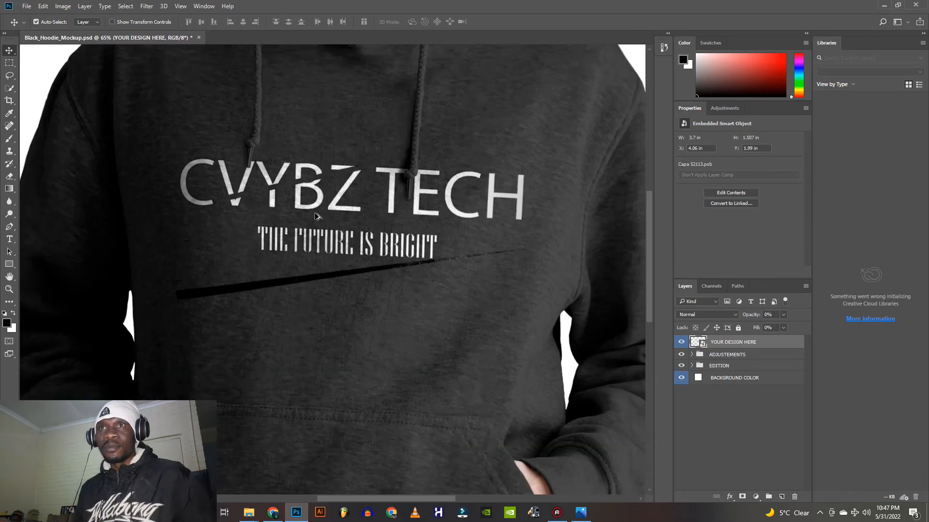
scroll(317, 215, "down", 1)
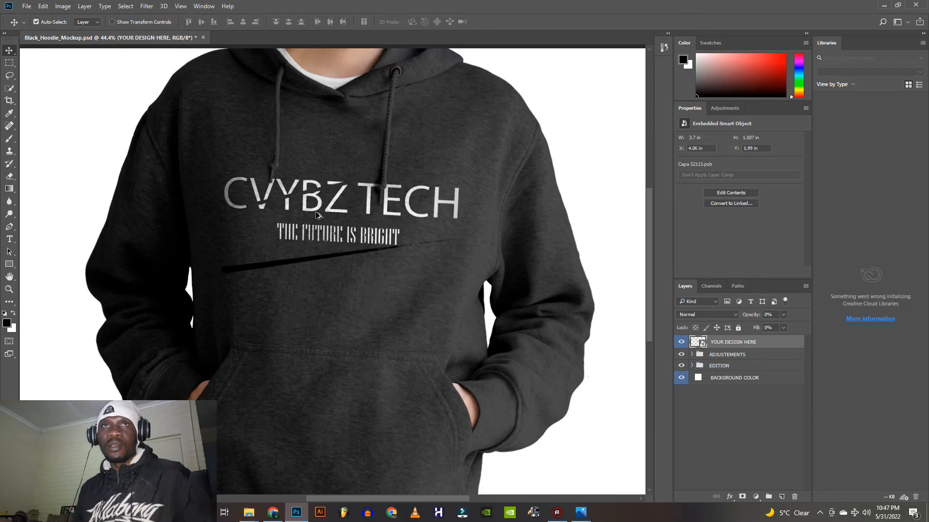
scroll(318, 216, "down", 2)
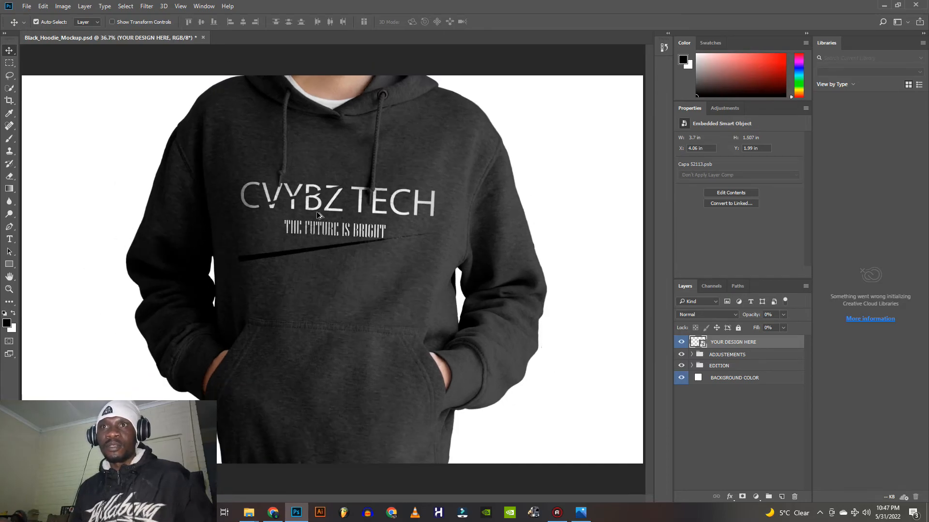
Bring up the Export As settings for the hoodie mockup and choose PNG as the file format
scroll(318, 216, "down", 1)
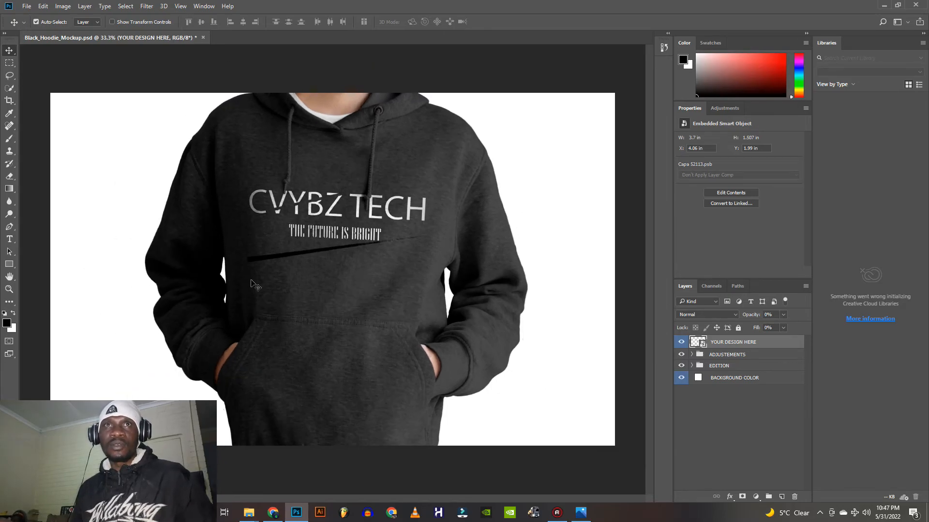
left_click(26, 6)
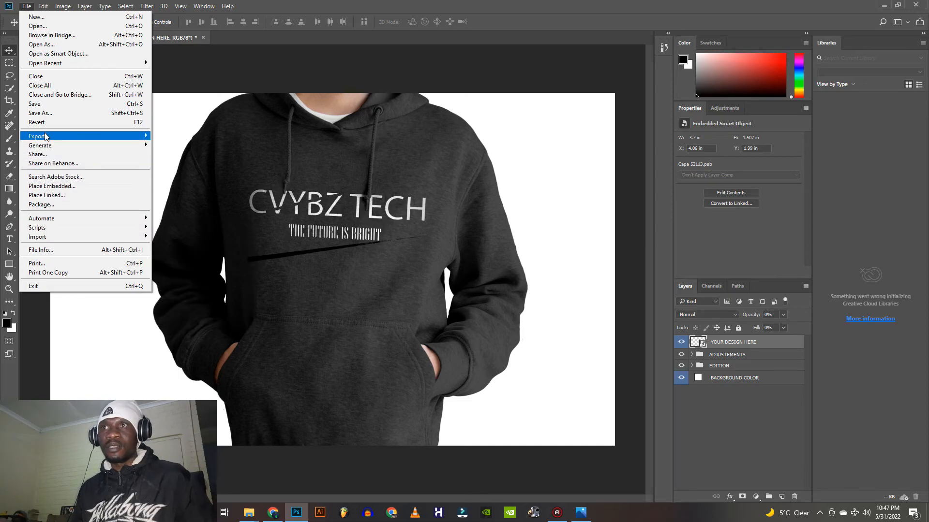
mouse_move(121, 136)
left_click(182, 146)
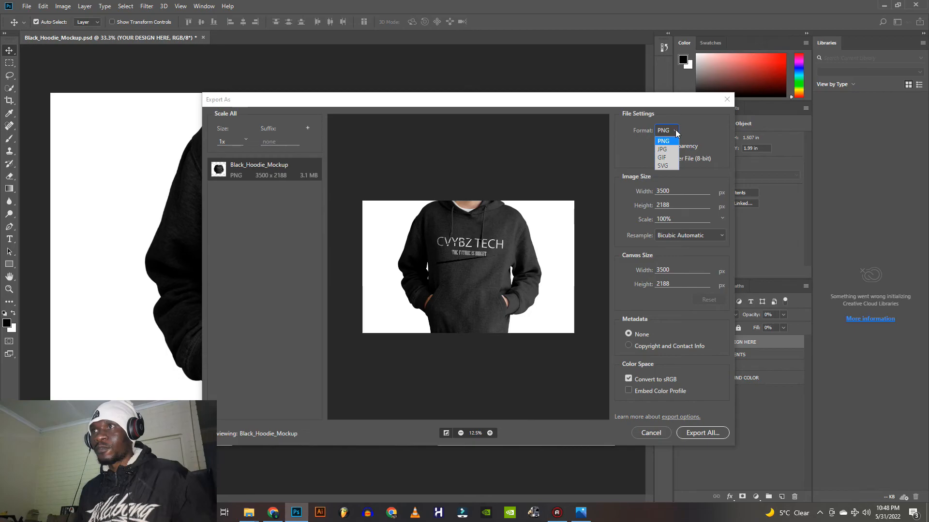
left_click(668, 149)
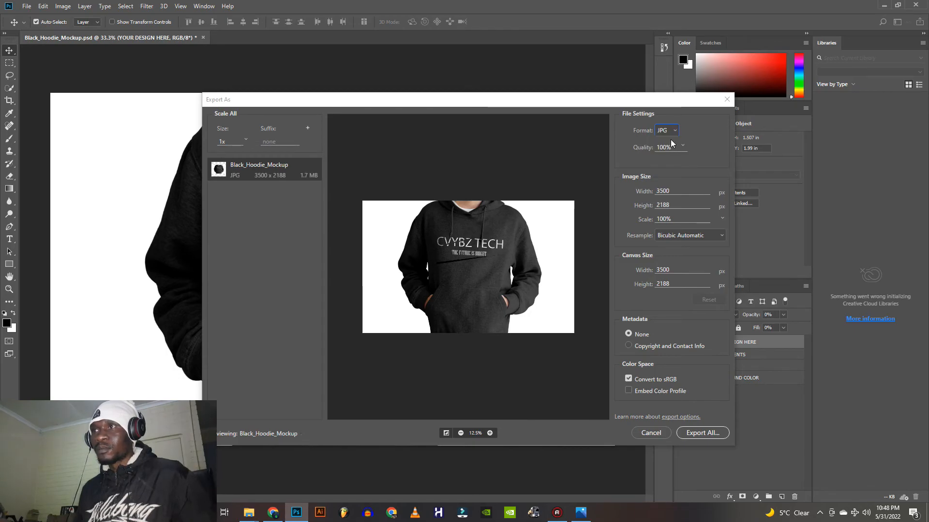
left_click(674, 131)
left_click(668, 141)
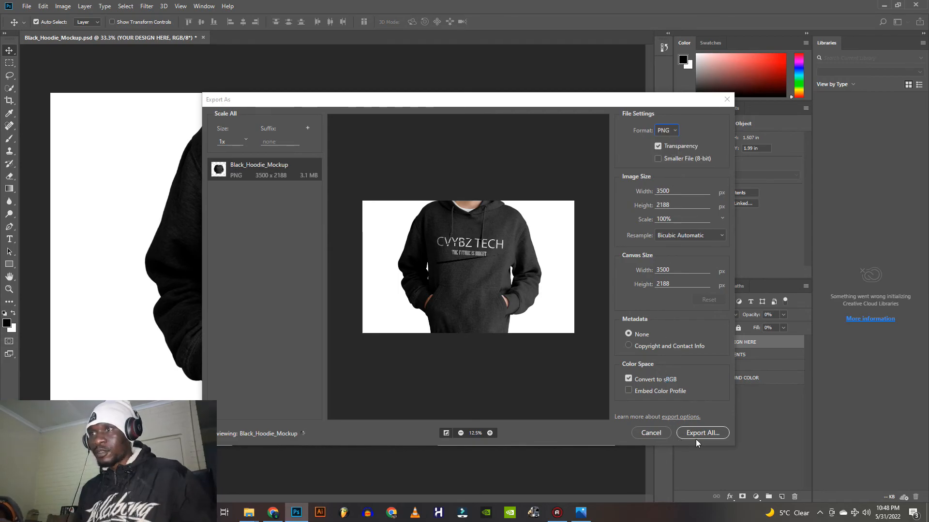
Export the mockup image to the jacket mockup folder under the file name "jacket tutorial final"
left_click(709, 432)
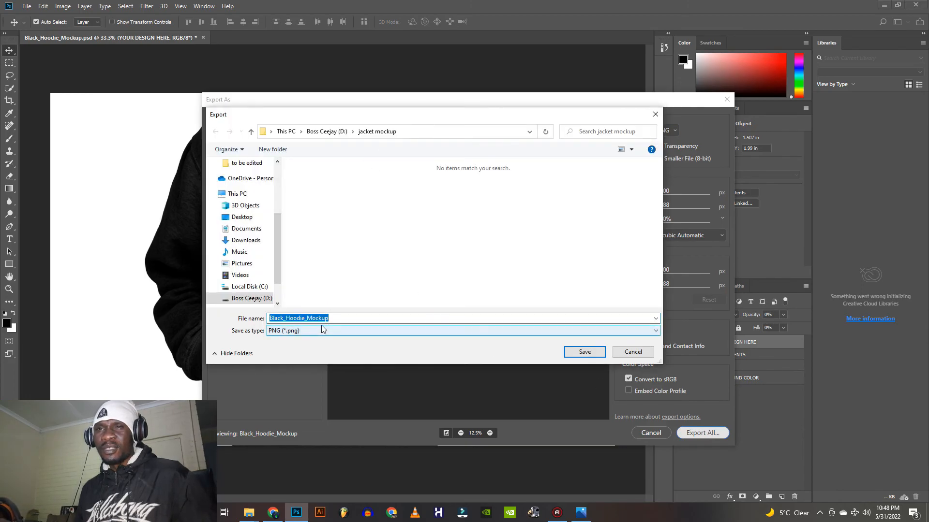
type("j")
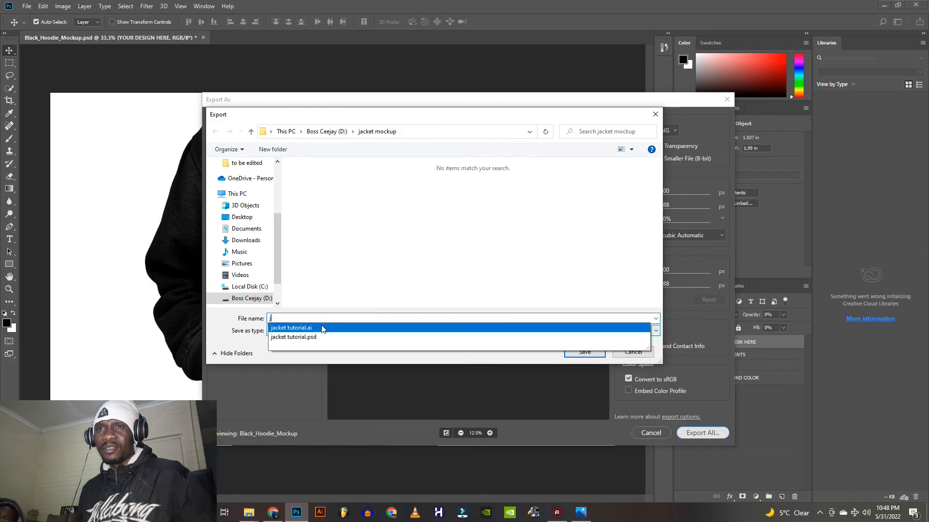
type("ack")
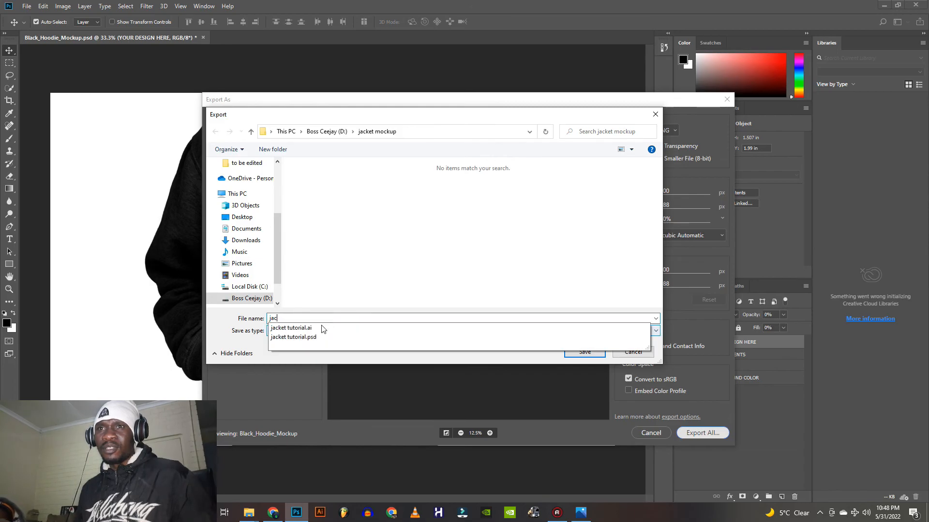
type("et tutorial final")
left_click(585, 353)
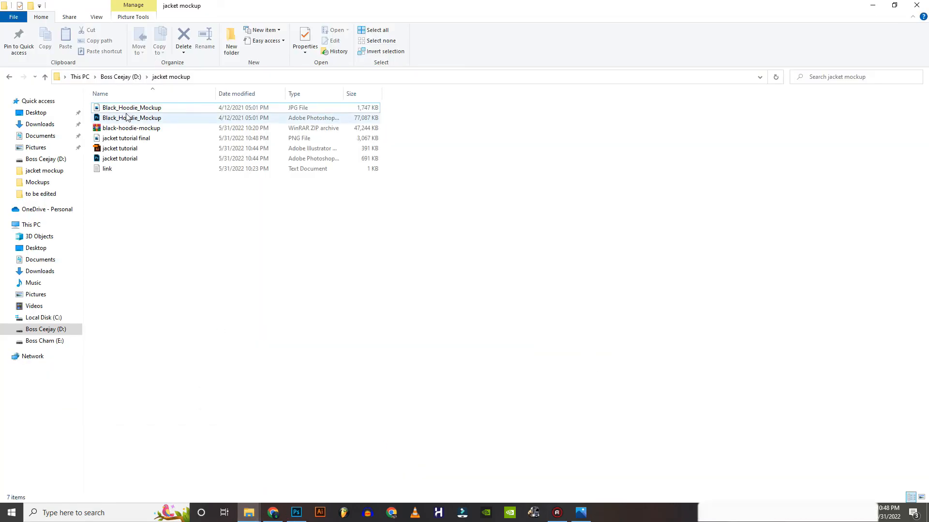
Open the exported "jacket tutorial final" PNG from the jacket mockup folder in Photos and view it in a maximized window
double_click(143, 139)
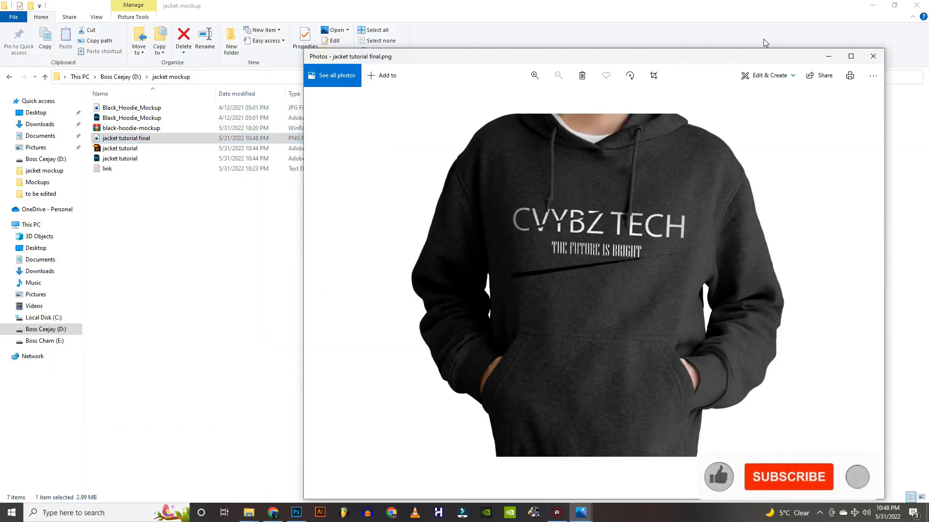
left_click(850, 57)
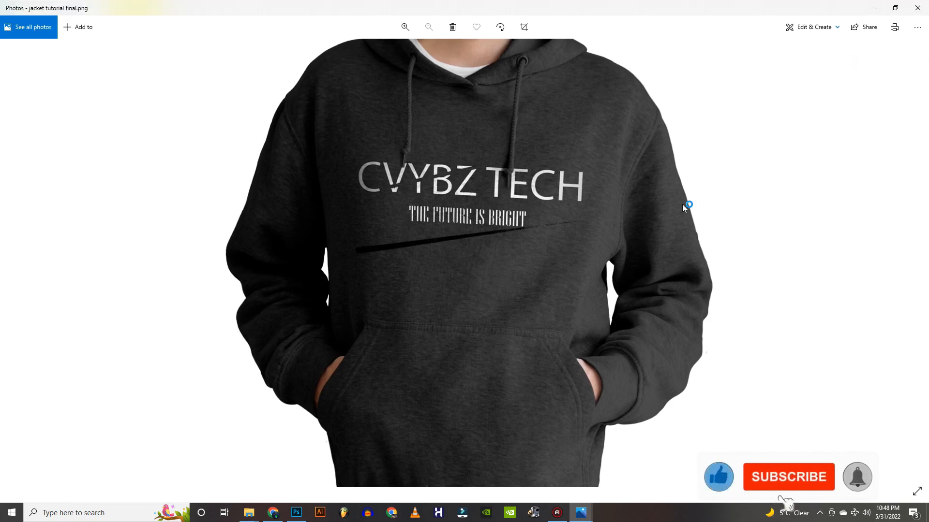